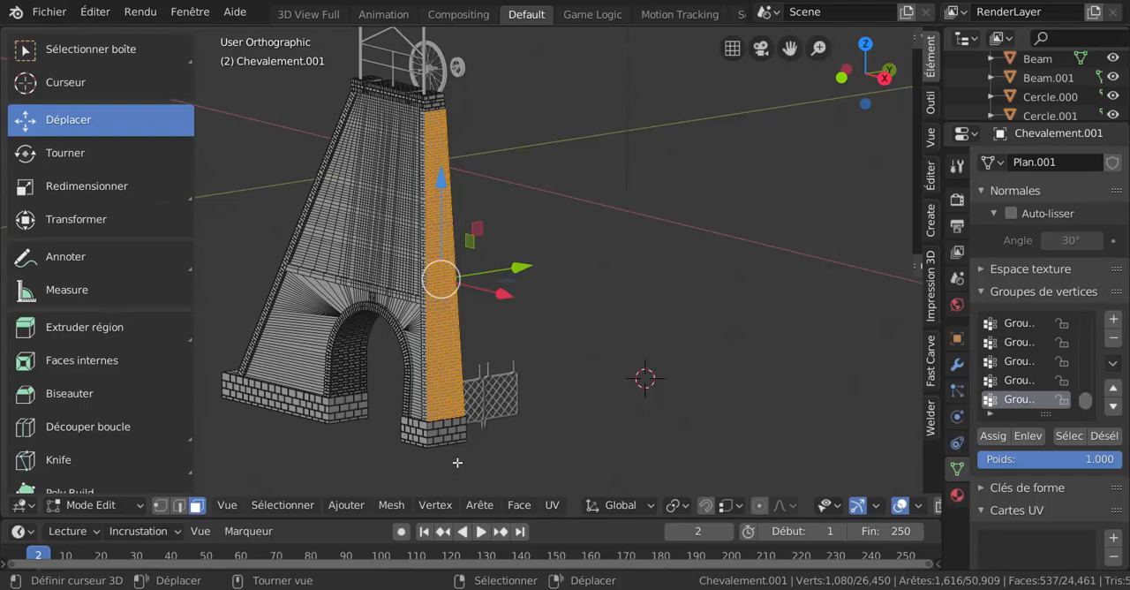
# Examine the selected brick faces on the tower's side wall and the finished brick relief on the opposite side
pyautogui.scroll(5, 447, 458)
pyautogui.moveTo(502, 378); pyautogui.dragTo(625, 477, button='middle')
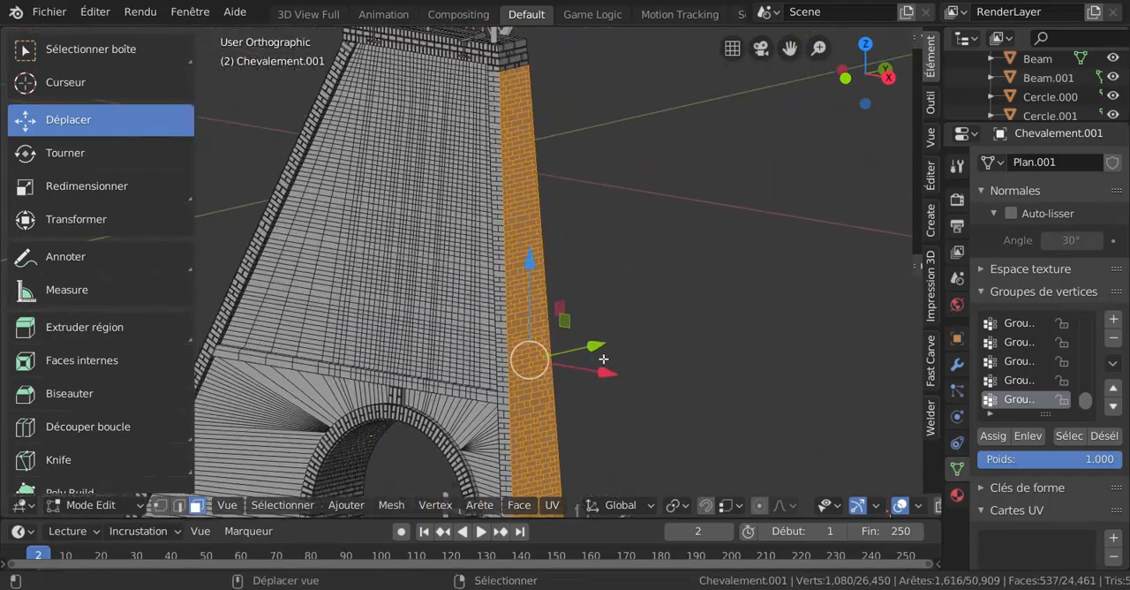
pyautogui.keyDown('shift'); pyautogui.moveTo(616, 336); pyautogui.dragTo(665, 387, button='middle'); pyautogui.keyUp('shift')
pyautogui.scroll(3, 486, 271)
pyautogui.scroll(2, 579, 291)
pyautogui.scroll(-2, 639, 291)
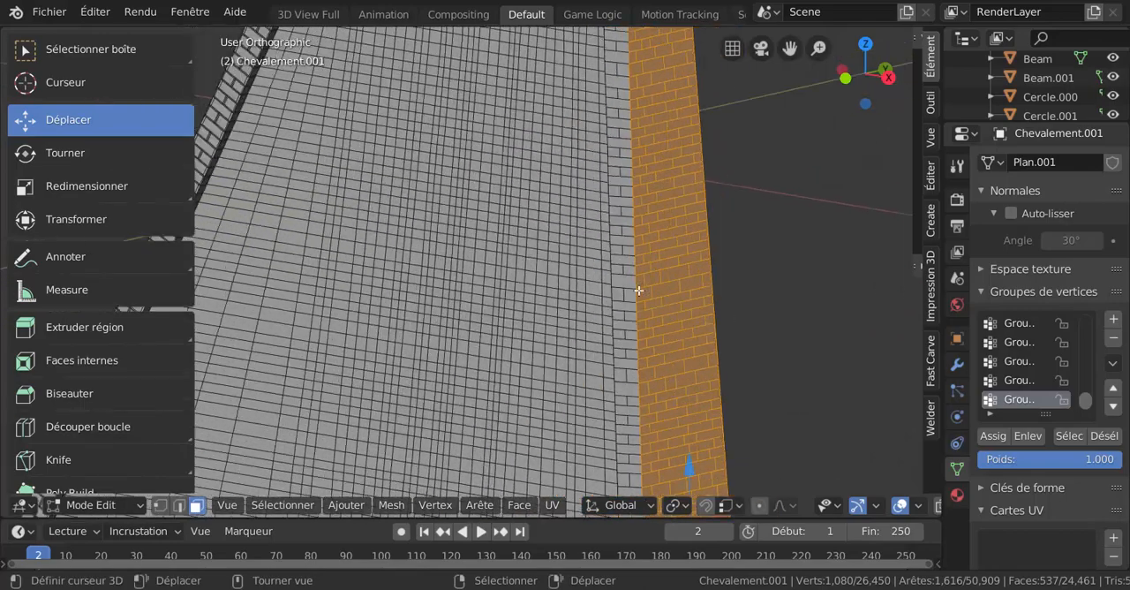
pyautogui.scroll(-4, 530, 318)
pyautogui.moveTo(467, 334); pyautogui.dragTo(648, 313, button='middle')
pyautogui.scroll(4, 351, 336)
pyautogui.scroll(2, 351, 336)
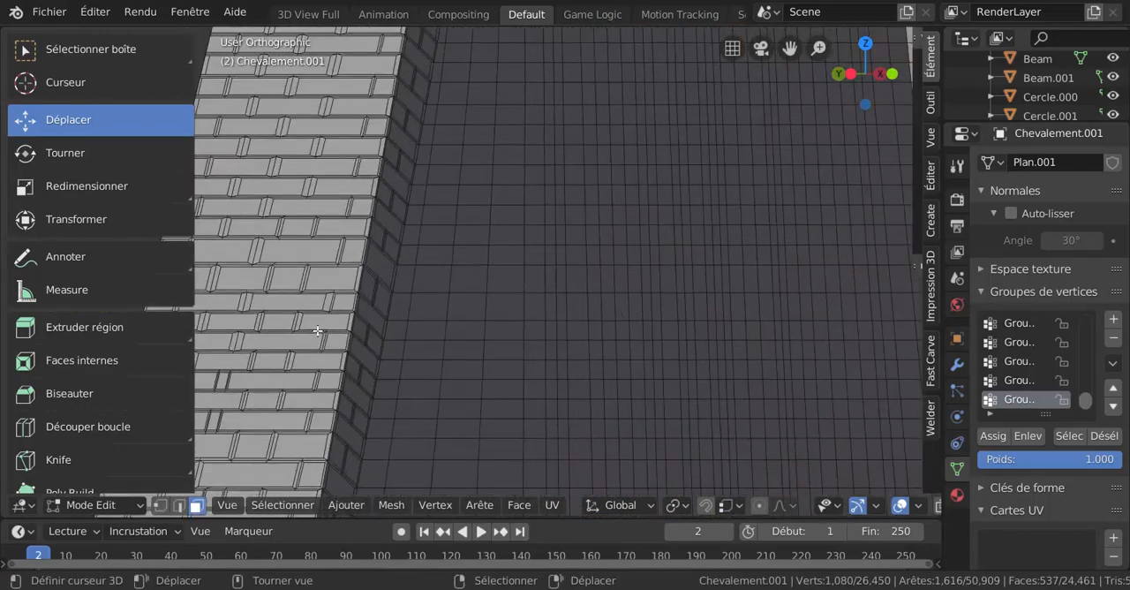
pyautogui.scroll(-4, 441, 297)
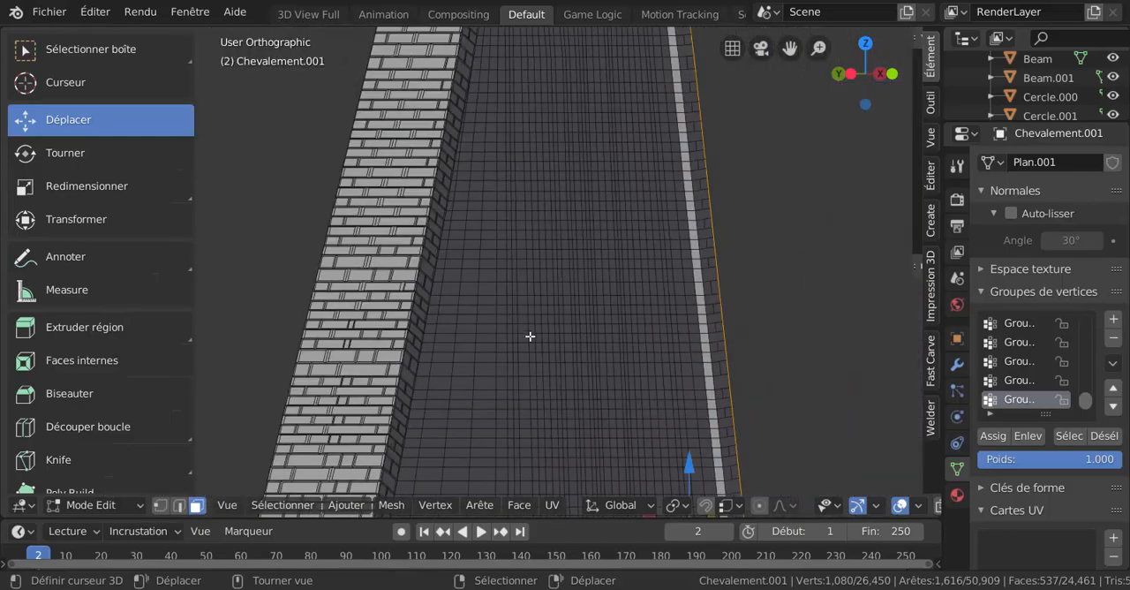
pyautogui.moveTo(721, 330); pyautogui.dragTo(504, 316, button='middle')
pyautogui.scroll(-3, 505, 316)
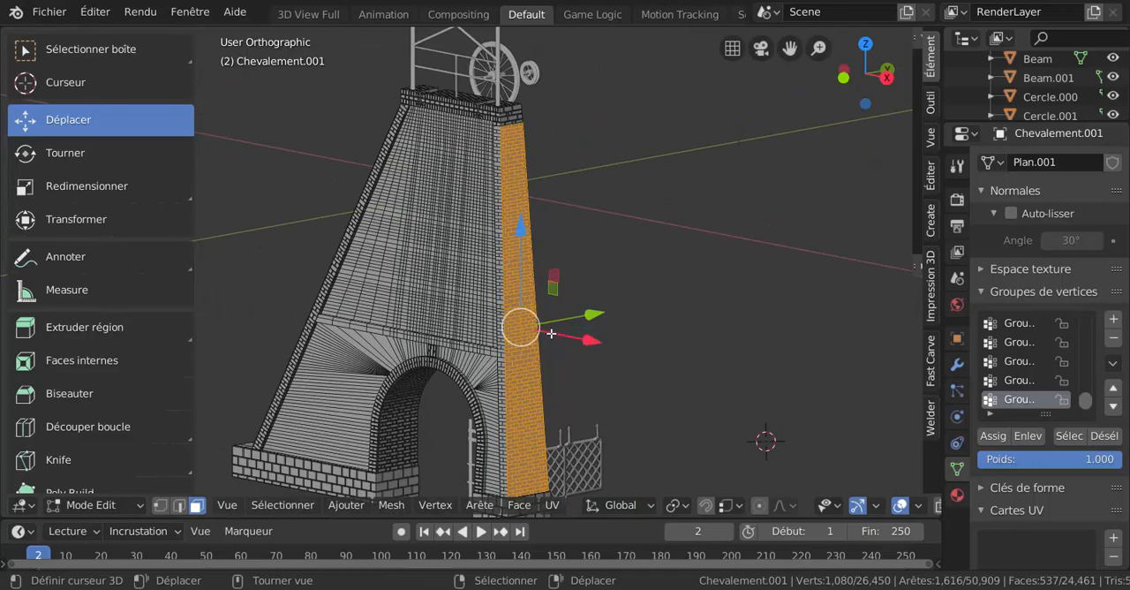
# Try an individual inset of about 2.99 on the side wall's selected brick faces and check the joints near the arch
pyautogui.scroll(4, 677, 371)
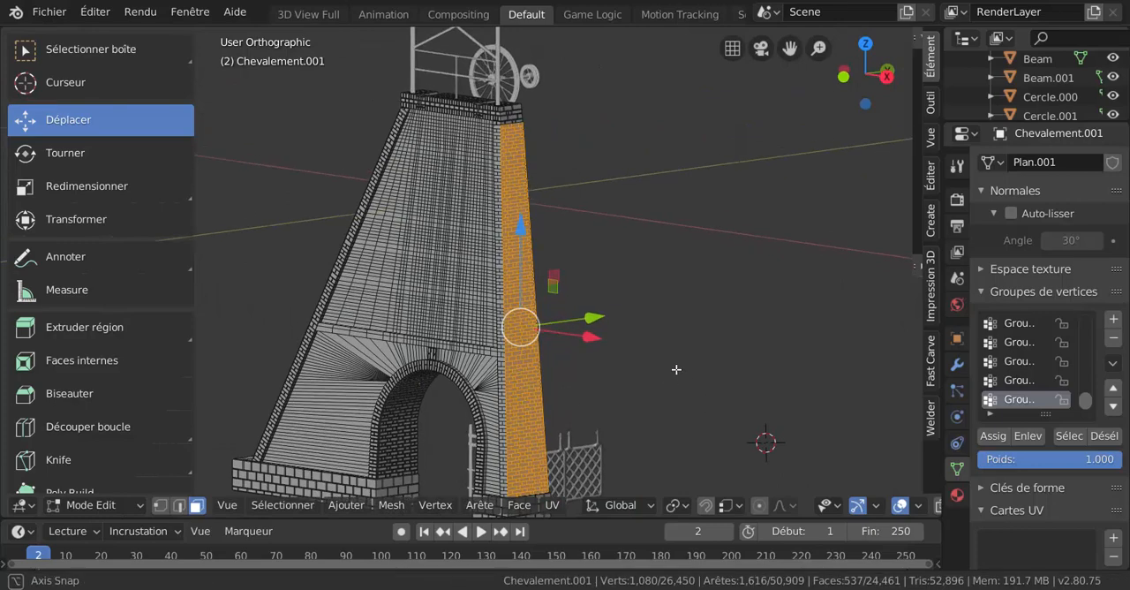
pyautogui.keyDown('shift'); pyautogui.moveTo(720, 320); pyautogui.dragTo(642, 413, button='middle'); pyautogui.keyUp('shift')
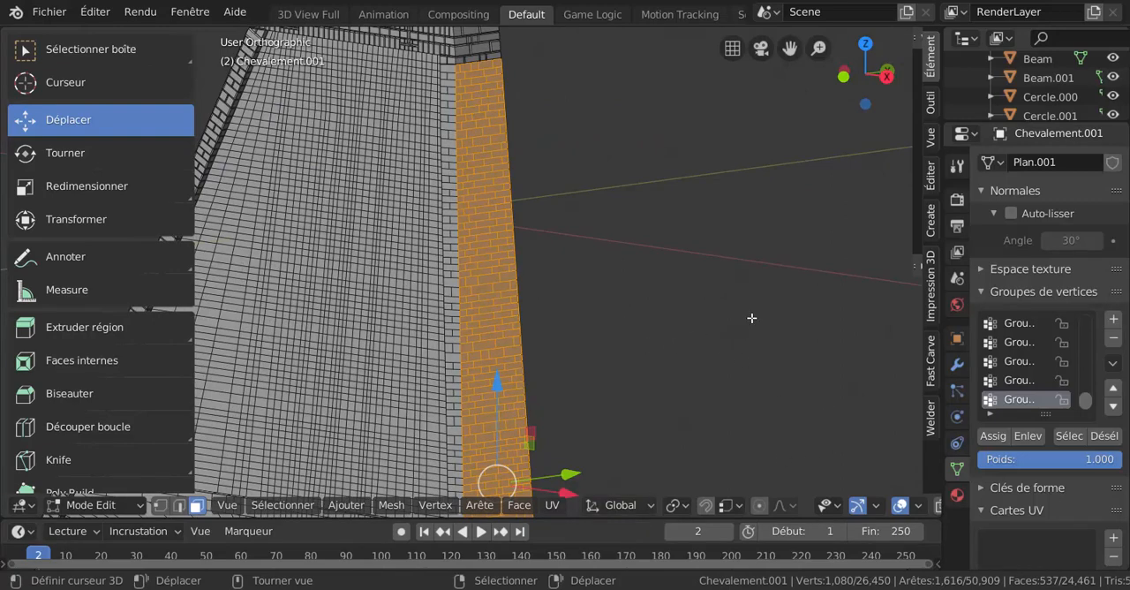
pyautogui.press('i')
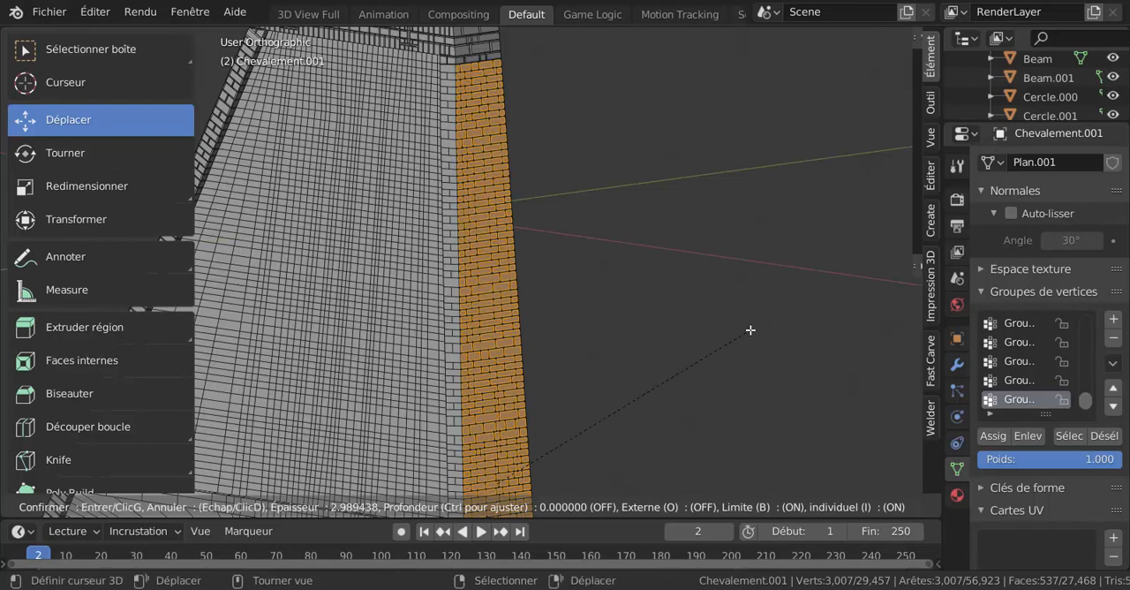
pyautogui.click(751, 330)
pyautogui.scroll(5, 529, 309)
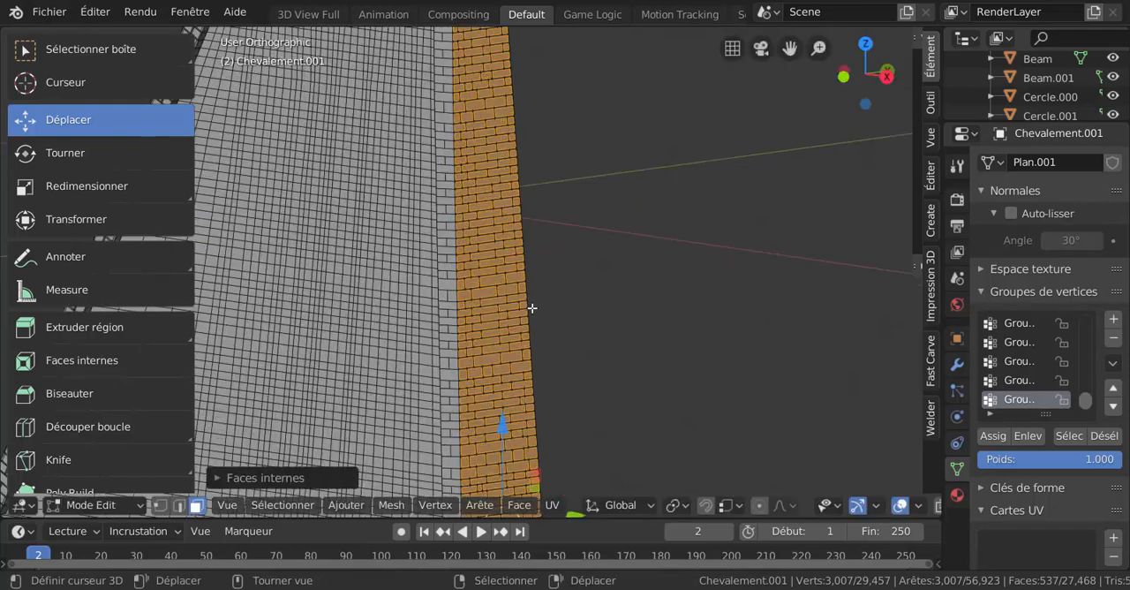
pyautogui.scroll(2, 548, 292)
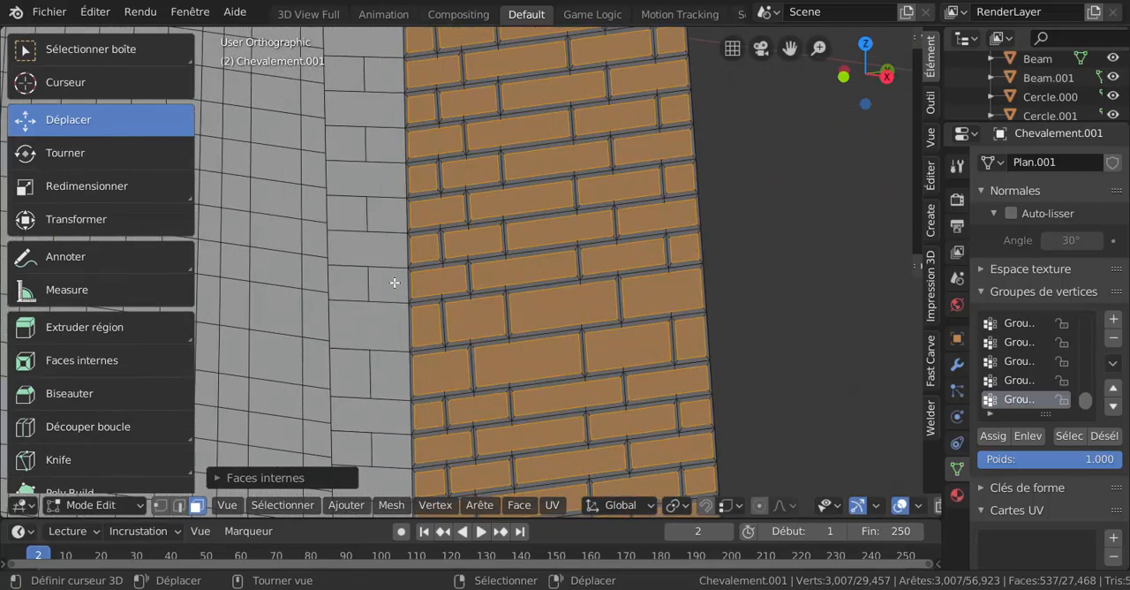
pyautogui.scroll(-3, 351, 291)
pyautogui.keyDown('shift'); pyautogui.moveTo(351, 292); pyautogui.dragTo(524, 32, button='middle'); pyautogui.keyUp('shift')
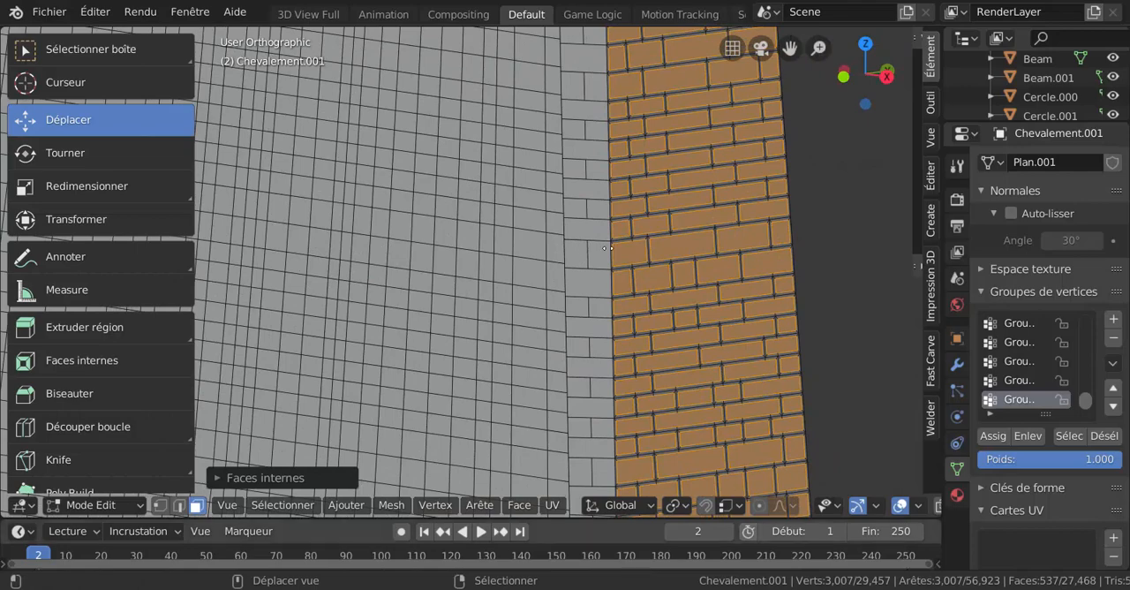
pyautogui.keyDown('shift'); pyautogui.moveTo(655, 423); pyautogui.dragTo(457, 252, button='middle'); pyautogui.keyUp('shift')
pyautogui.scroll(2, 388, 391)
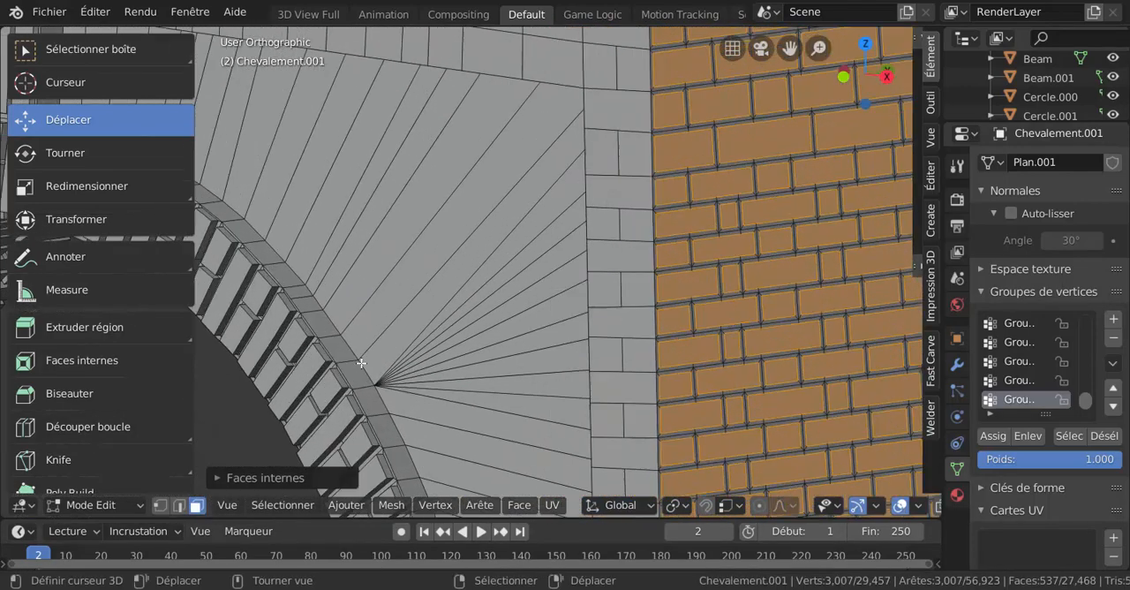
pyautogui.scroll(-2, 762, 358)
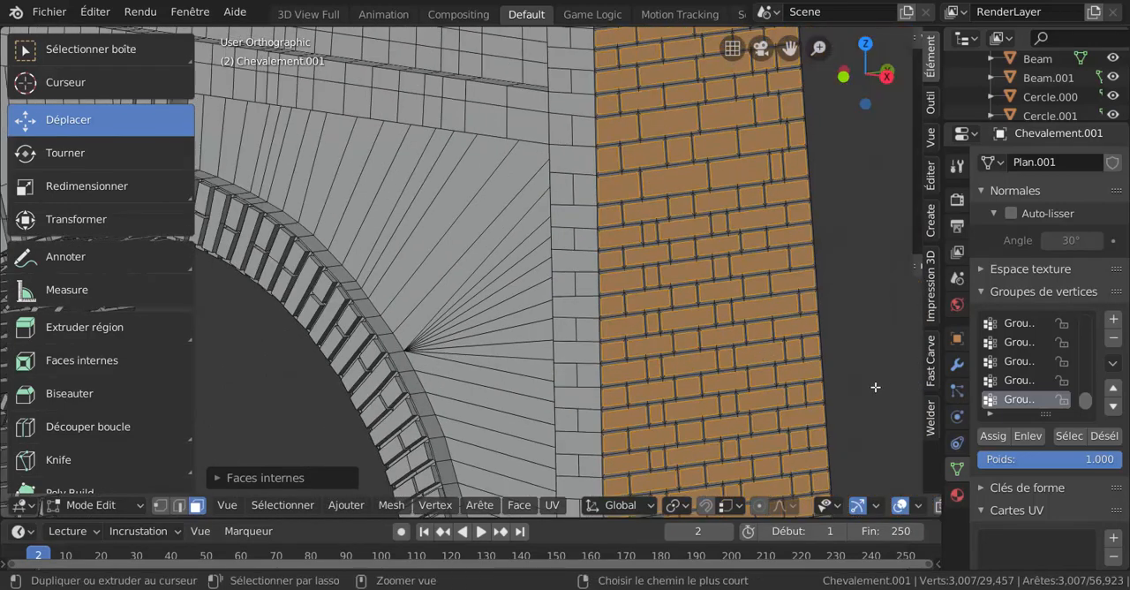
pyautogui.hotkey('ctrl', 'z')
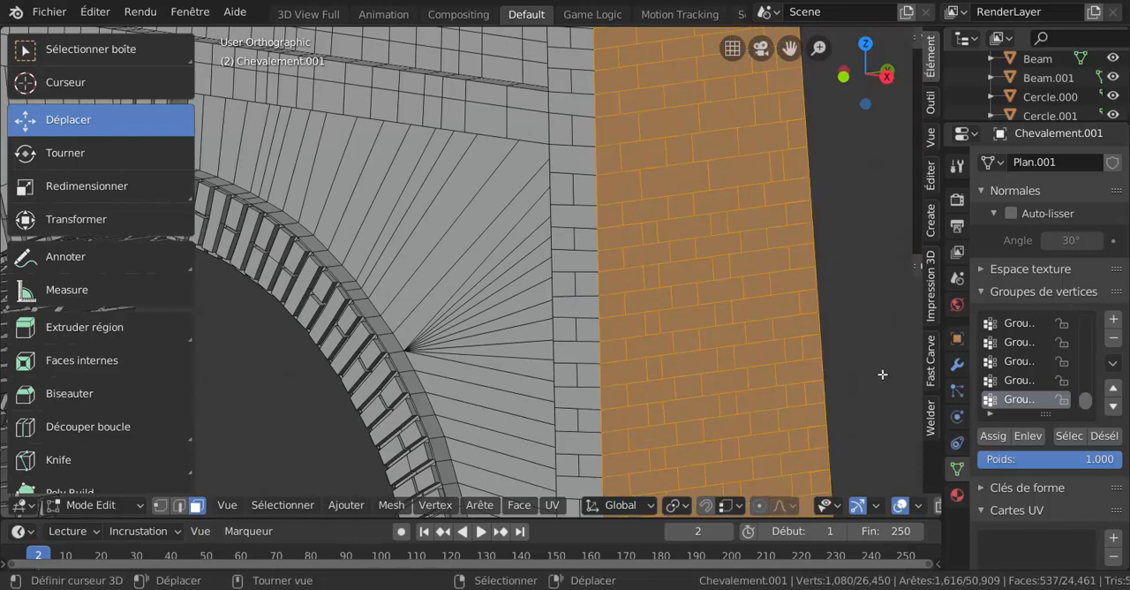
# Inset the side wall's selected brick faces individually with a thickness of about 4.17
pyautogui.press('i')
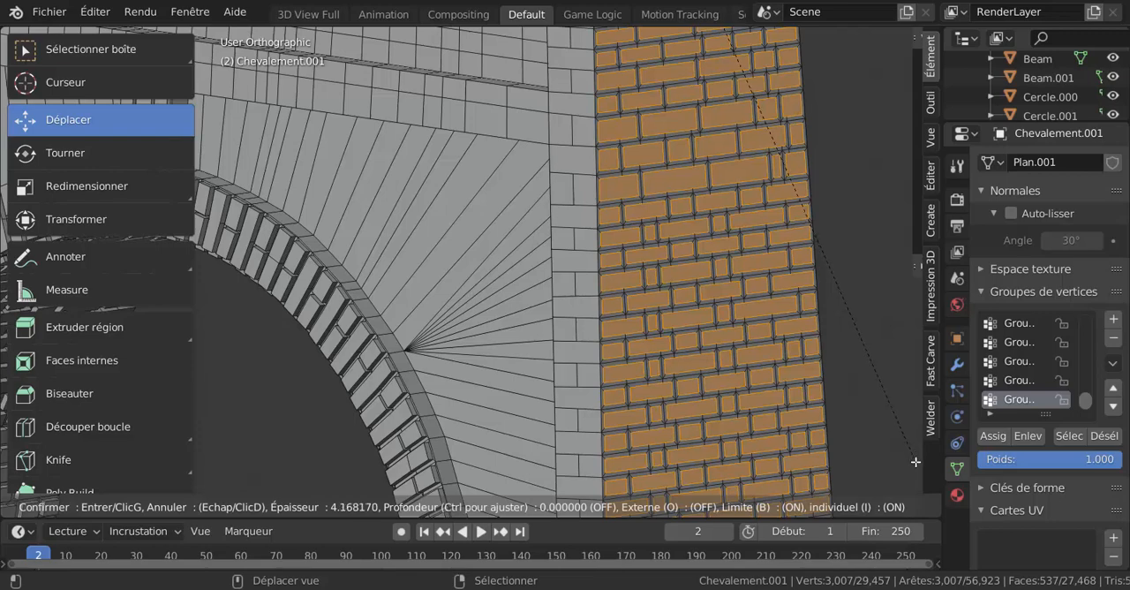
pyautogui.click(915, 461)
pyautogui.scroll(-6, 751, 366)
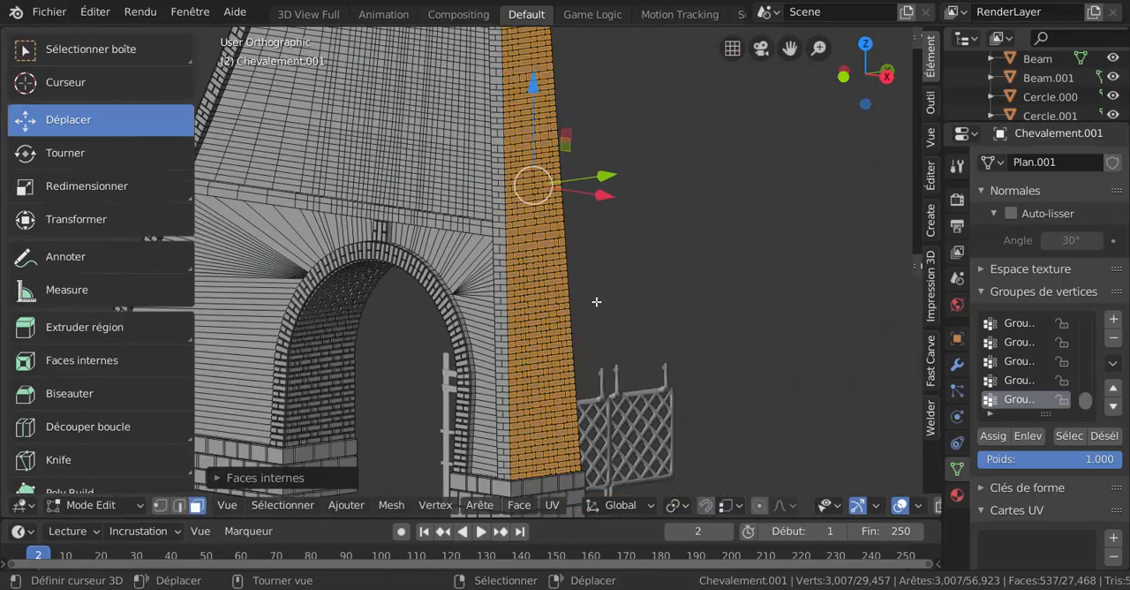
# Extrude the inset brick faces about 0.00035 m along their normal and nudge them slightly
pyautogui.moveTo(596, 302); pyautogui.dragTo(673, 310, button='middle')
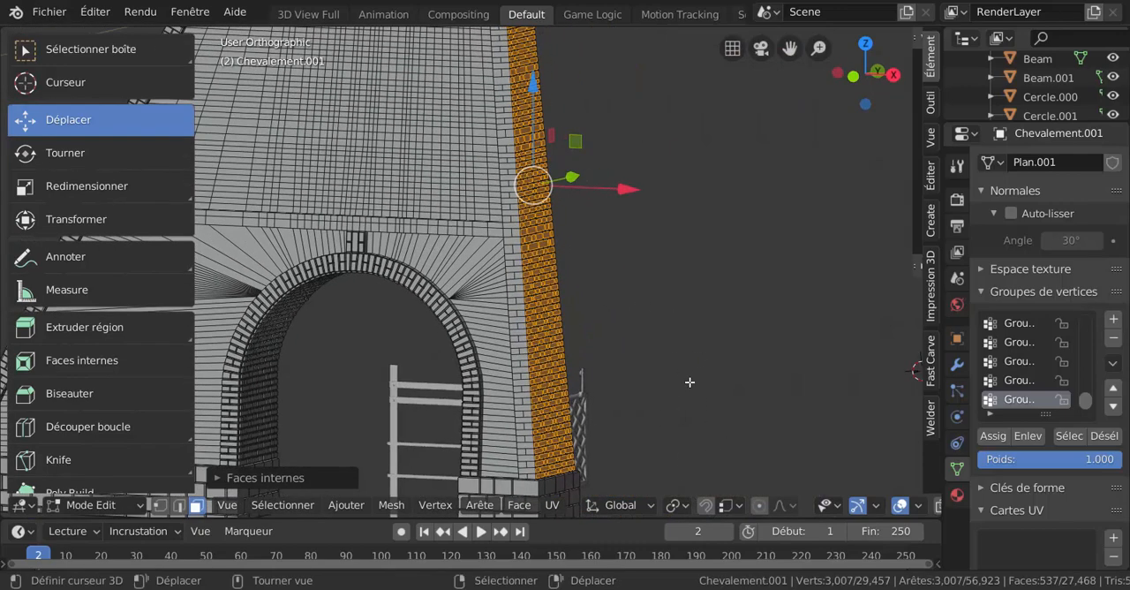
pyautogui.press('e')
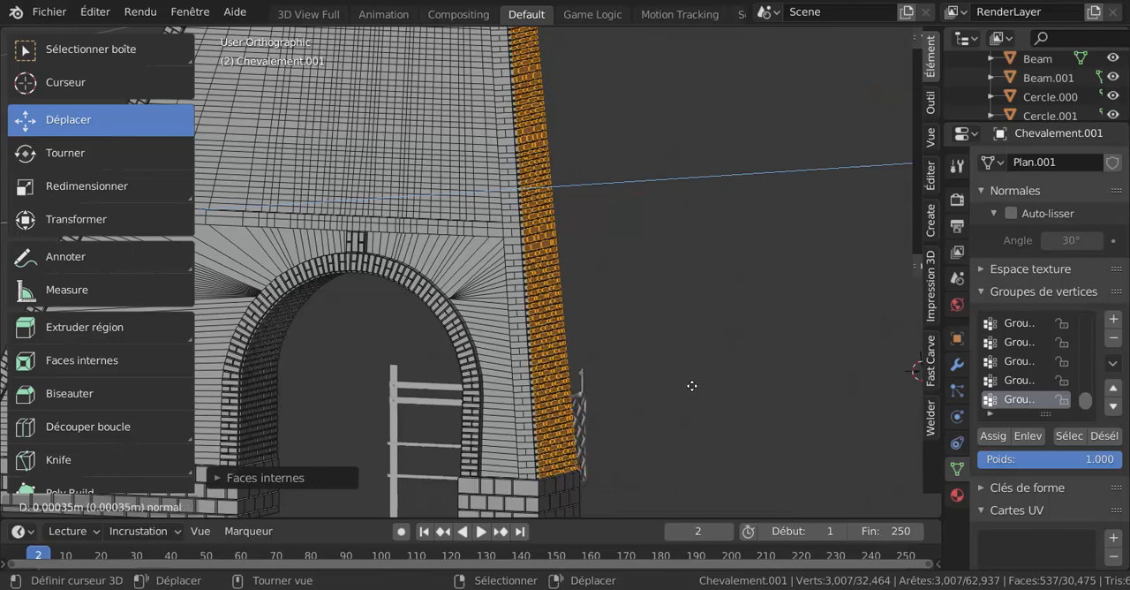
pyautogui.click(693, 386)
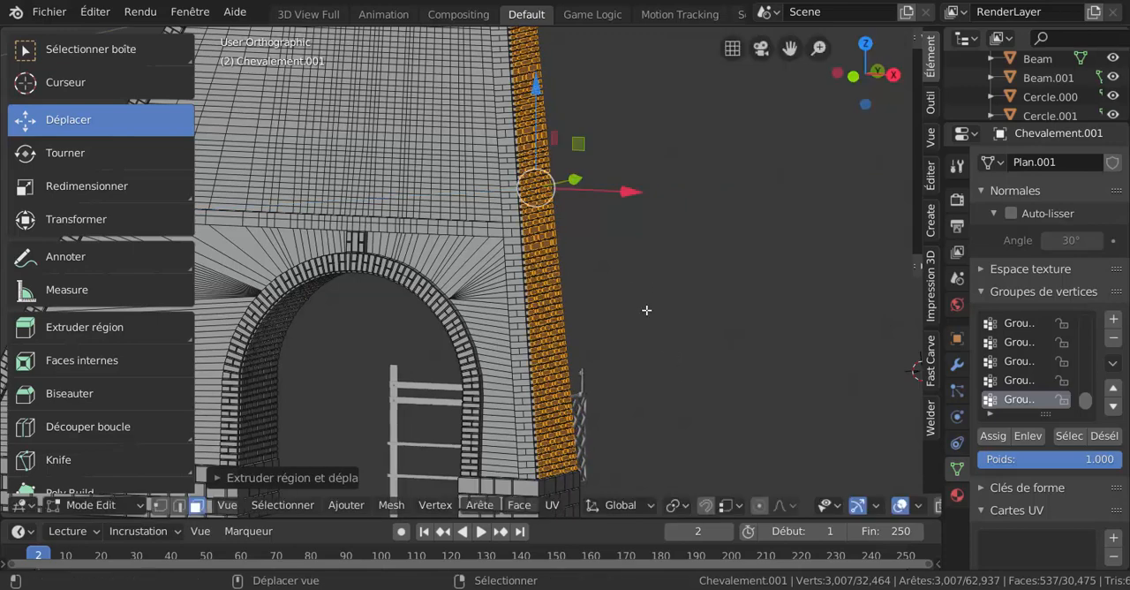
pyautogui.scroll(3, 648, 318)
pyautogui.keyDown('shift'); pyautogui.moveTo(678, 299); pyautogui.dragTo(649, 412, button='middle'); pyautogui.keyUp('shift')
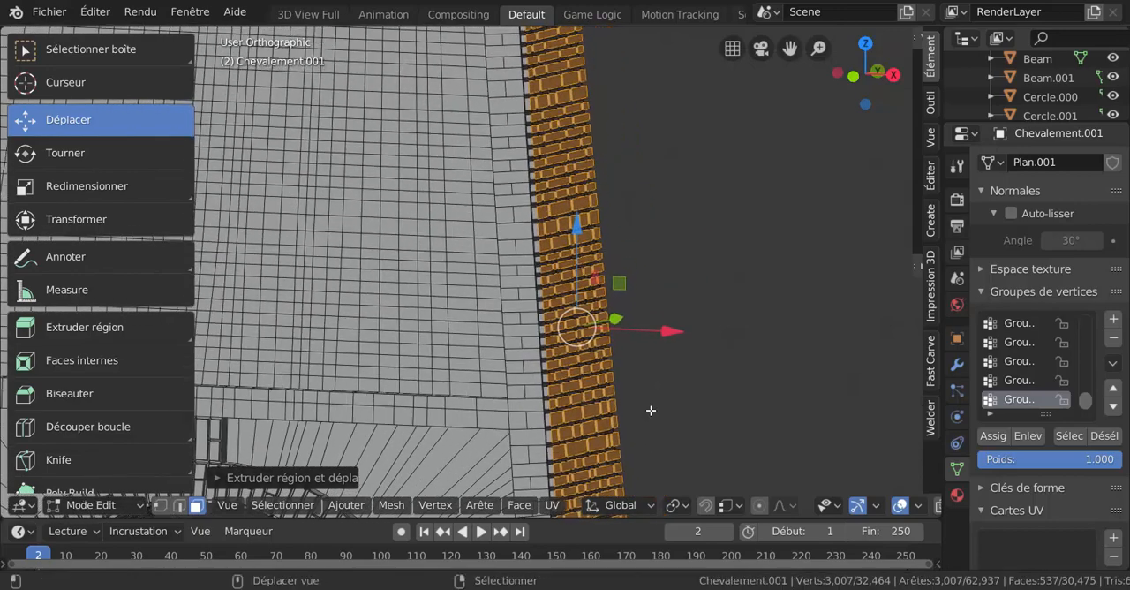
pyautogui.scroll(3, 649, 411)
pyautogui.moveTo(746, 375); pyautogui.dragTo(738, 377)
pyautogui.scroll(-3, 798, 397)
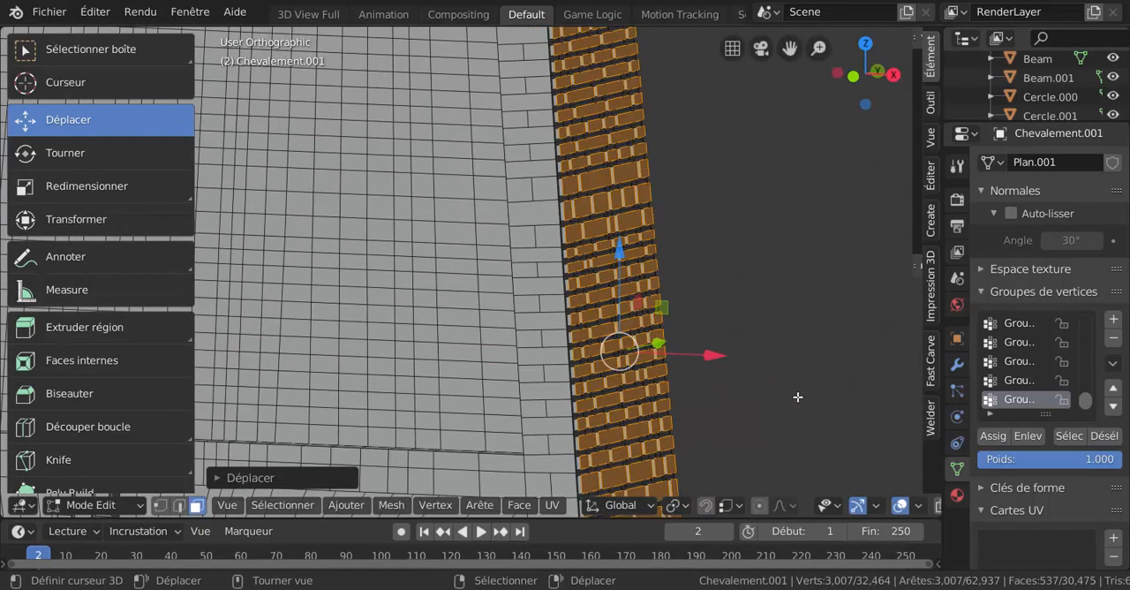
# Switch to Object Mode and inspect the brick relief on the tower's side wall
pyautogui.hotkey('ctrl', 'Tab')
pyautogui.click(644, 402)
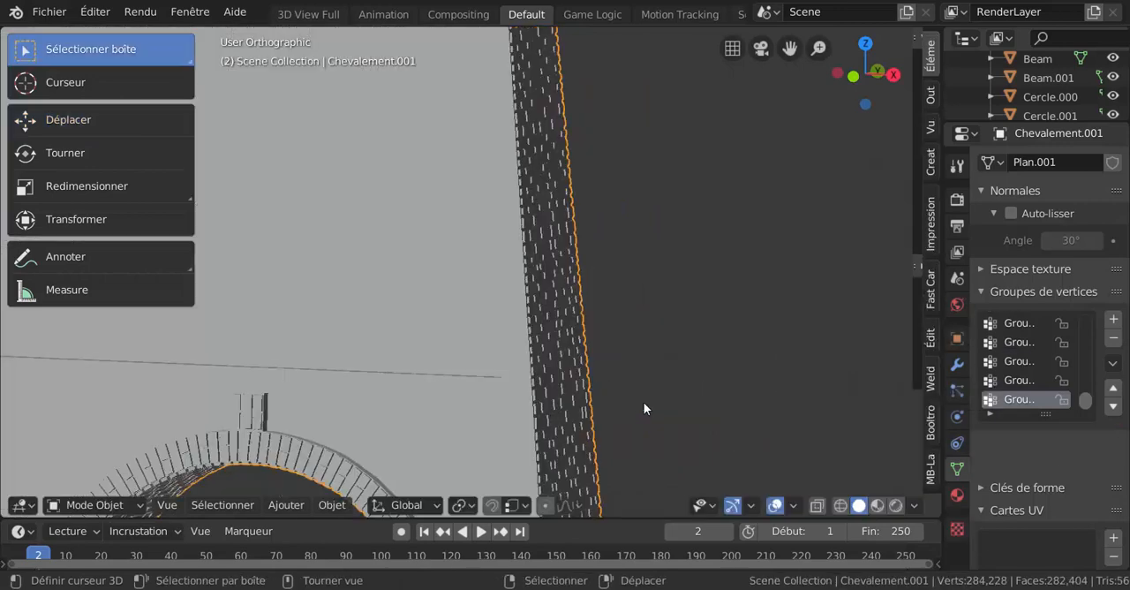
pyautogui.scroll(-4, 663, 401)
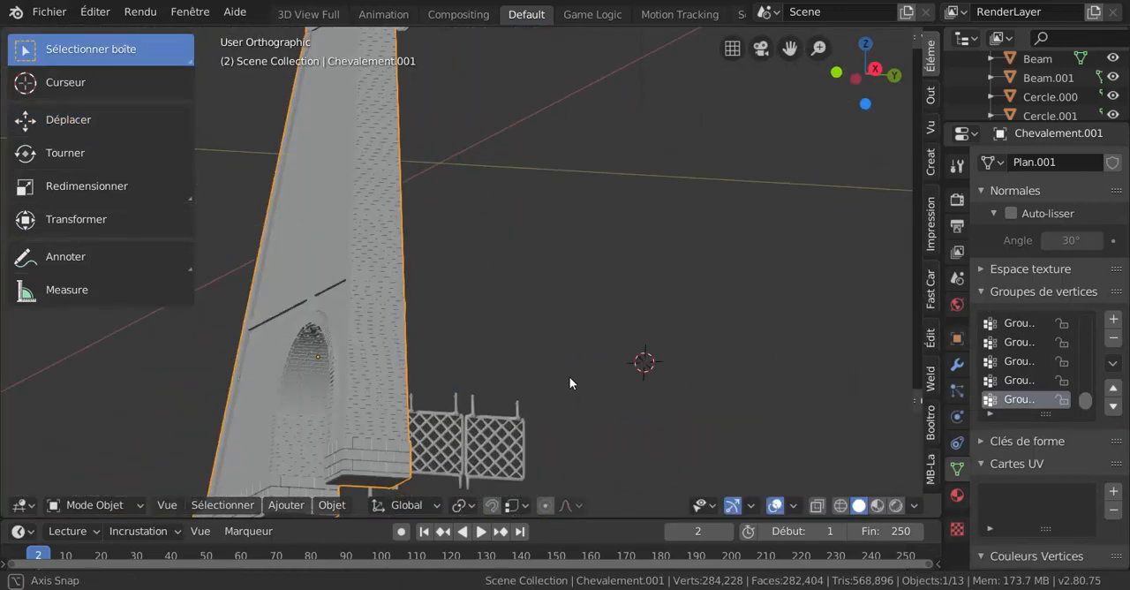
pyautogui.moveTo(574, 381); pyautogui.dragTo(657, 393, button='middle')
pyautogui.scroll(5, 605, 400)
# Return to Edit Mode and select only the lowest outer brick face of the narrow corner strip, just above the stone base
pyautogui.hotkey('ctrl', 'Tab')
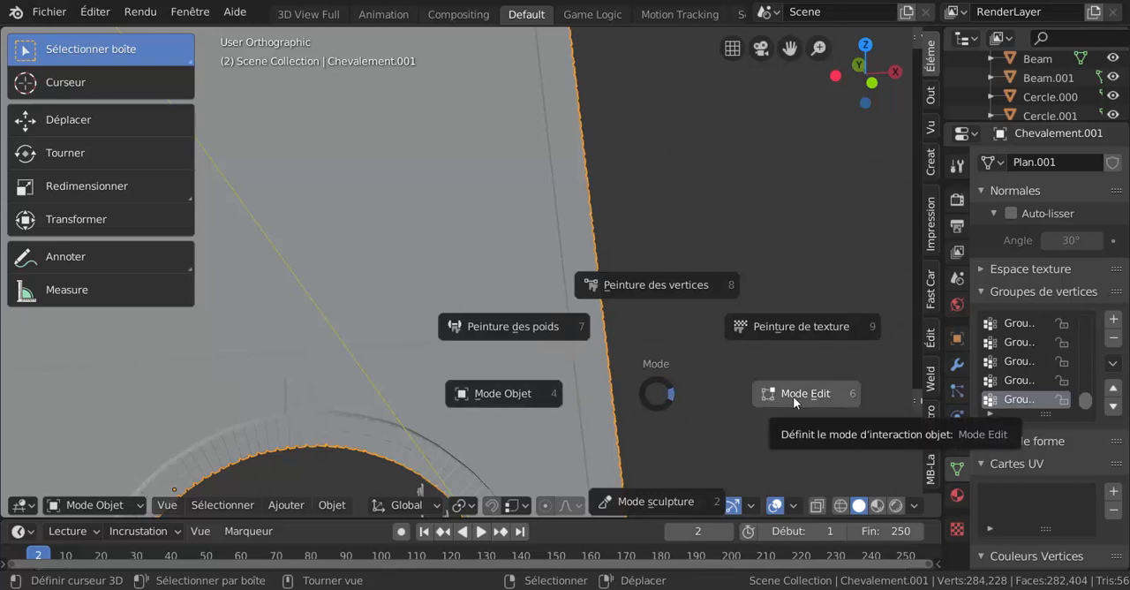
pyautogui.click(791, 394)
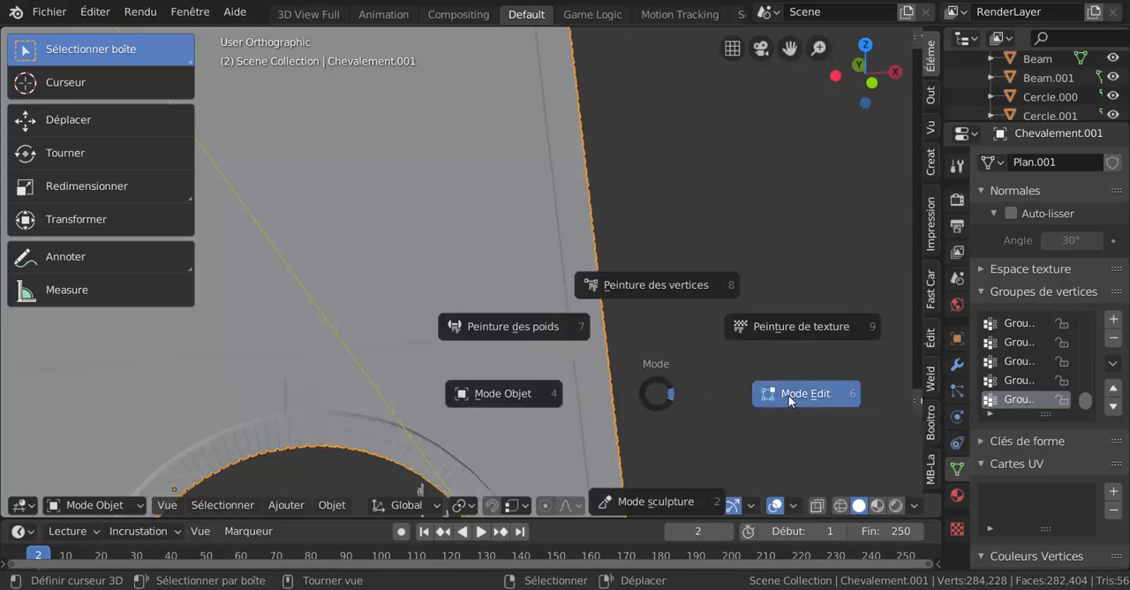
pyautogui.keyDown('shift'); pyautogui.scroll(-8, 676, 389); pyautogui.keyUp('shift')
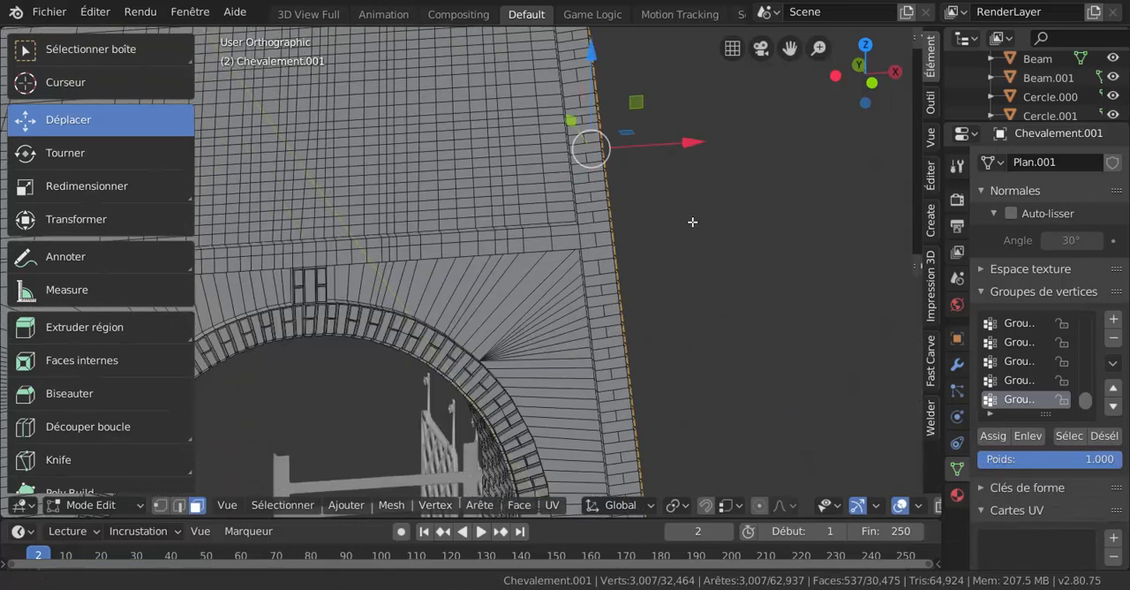
pyautogui.keyDown('shift'); pyautogui.scroll(-6, 689, 378); pyautogui.keyUp('shift')
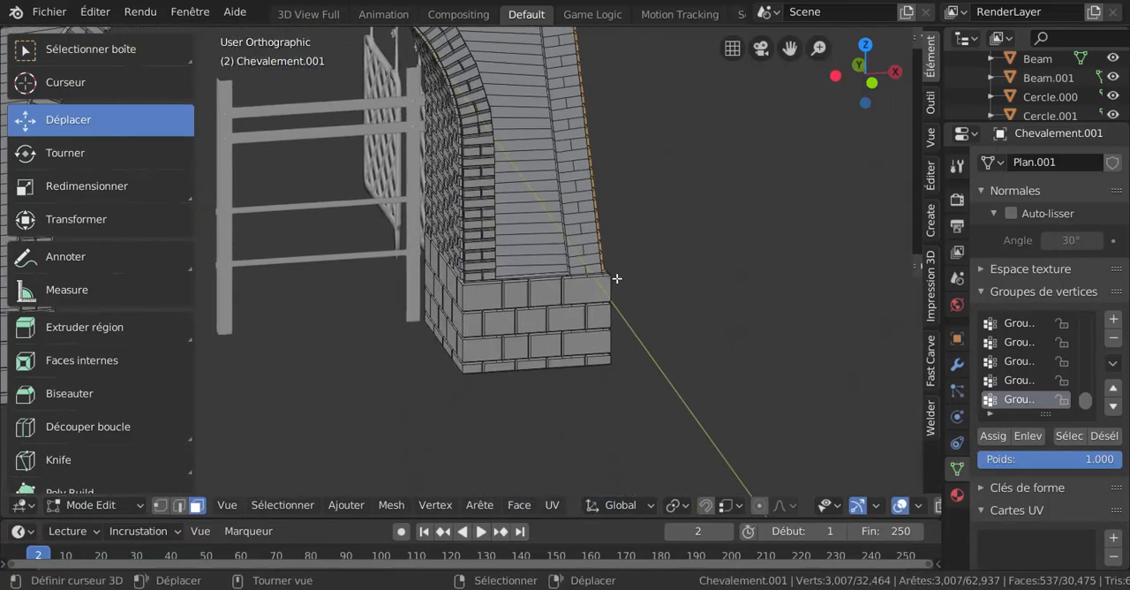
pyautogui.scroll(3, 613, 277)
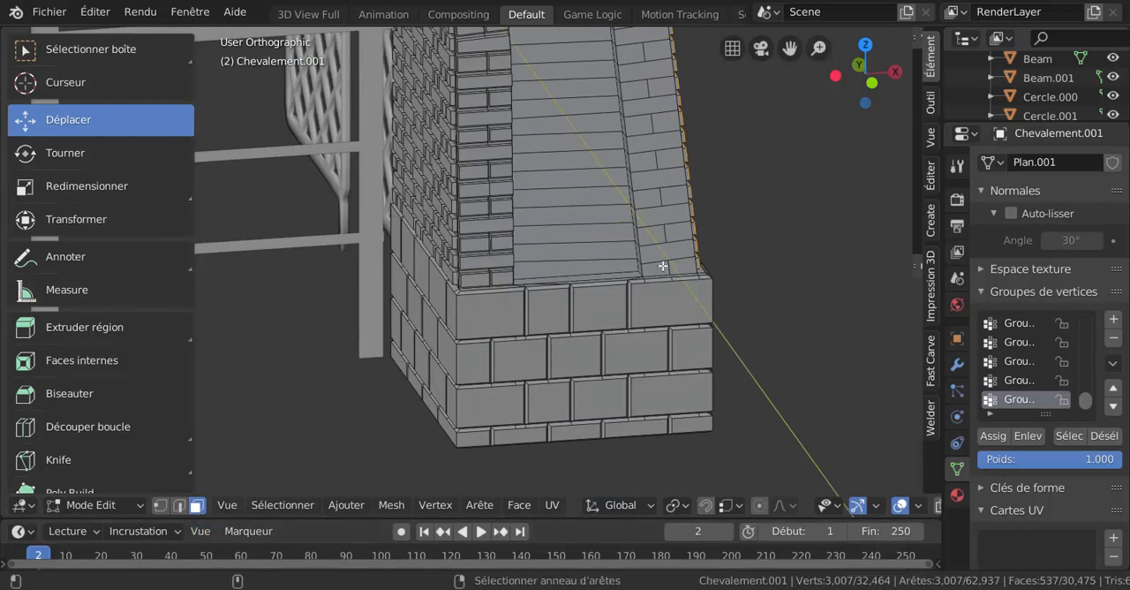
pyautogui.keyDown('shift'); pyautogui.click(663, 263); pyautogui.keyUp('shift')
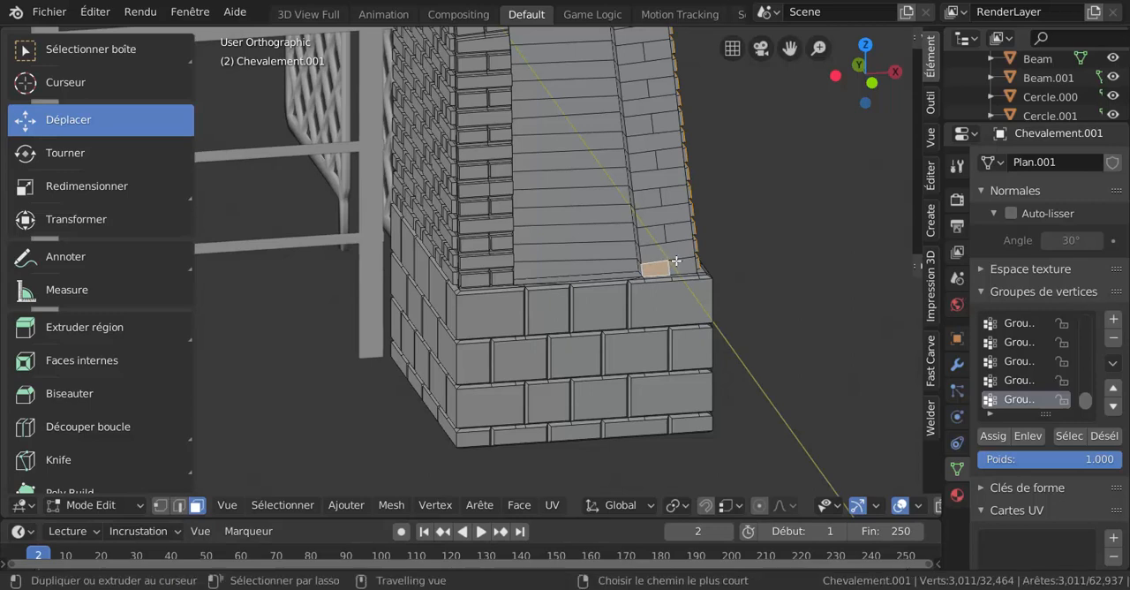
pyautogui.click(674, 262)
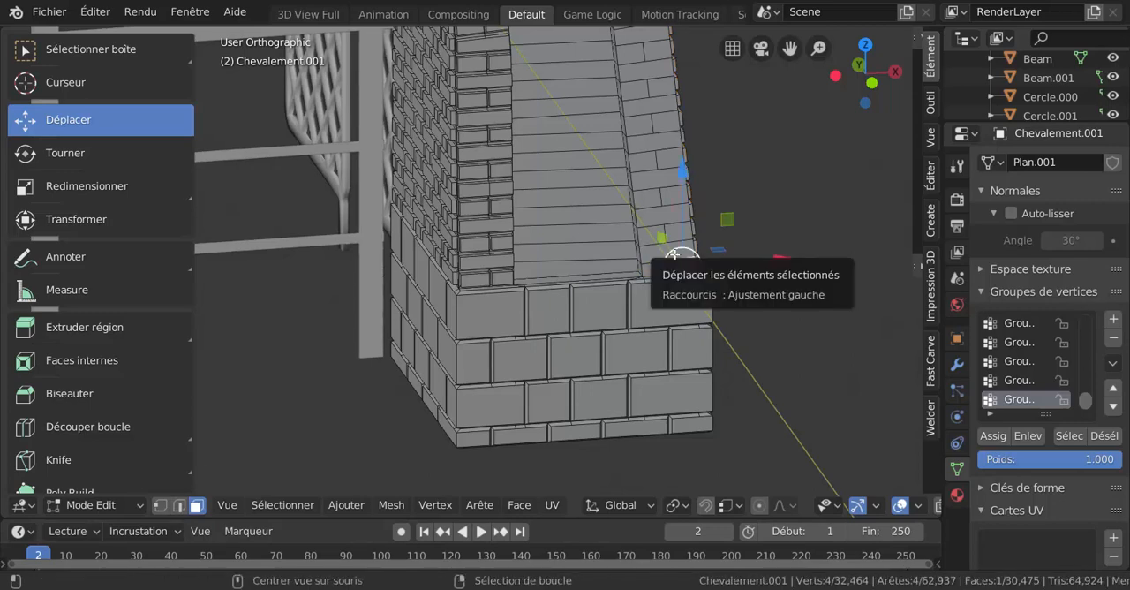
# Circle-select the corner strip's brick faces from the stone base up to beside the curved part of the arch
pyautogui.press('c')
pyautogui.scroll(3, 684, 238)
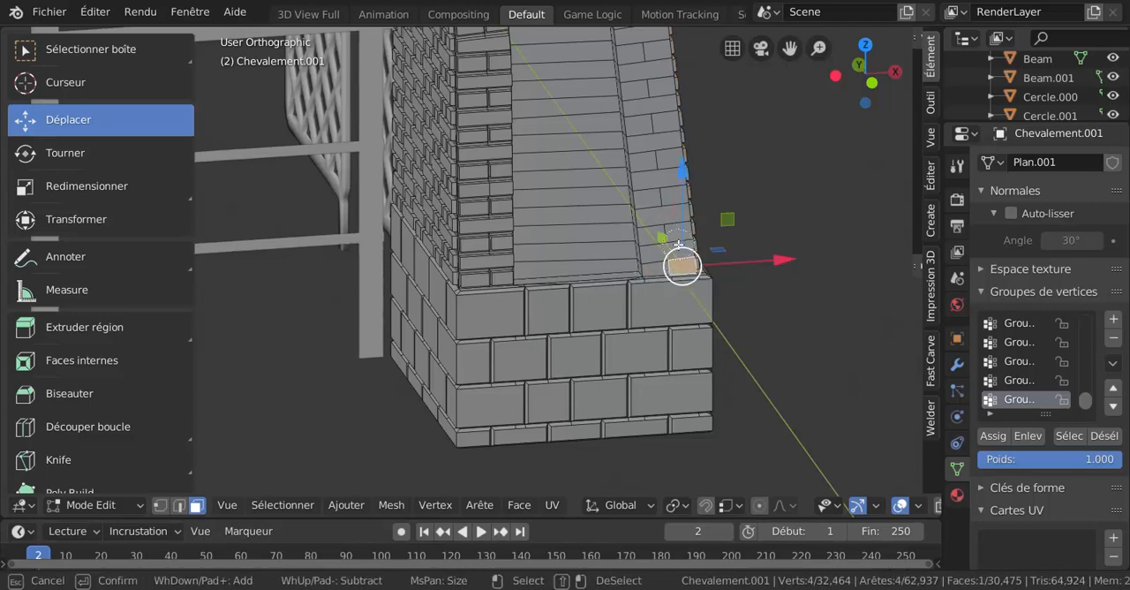
pyautogui.moveTo(673, 255); pyautogui.dragTo(649, 74)
pyautogui.rightClick(649, 75)
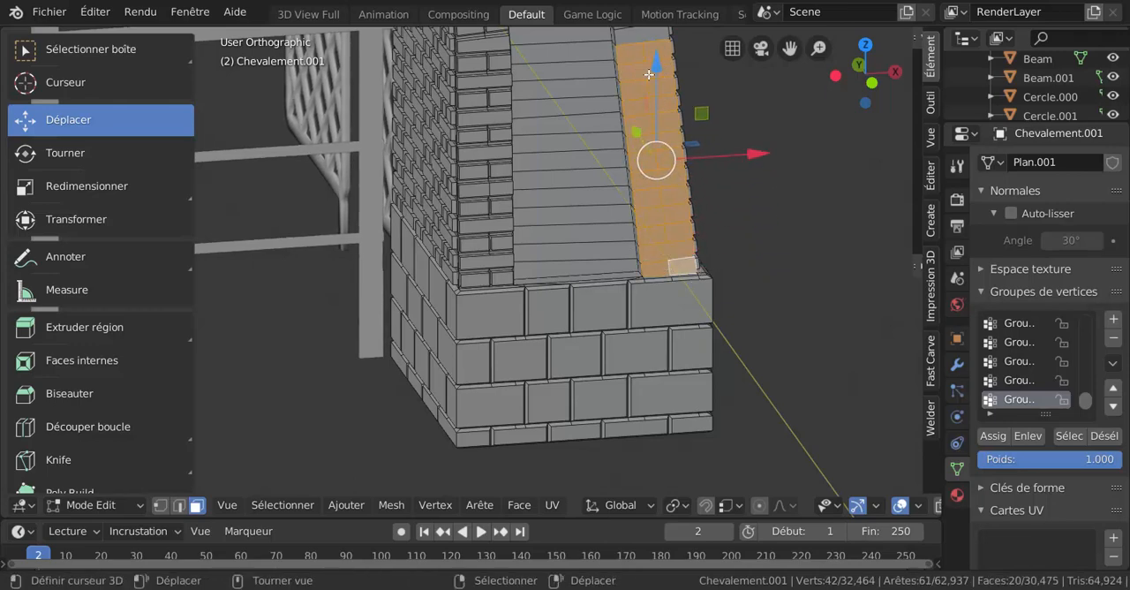
pyautogui.moveTo(756, 162)
pyautogui.keyDown('shift'); pyautogui.mouseDown(button='middle')
pyautogui.moveTo(767, 293)
pyautogui.moveTo(735, 446)
pyautogui.mouseUp(button='middle'); pyautogui.keyUp('shift')
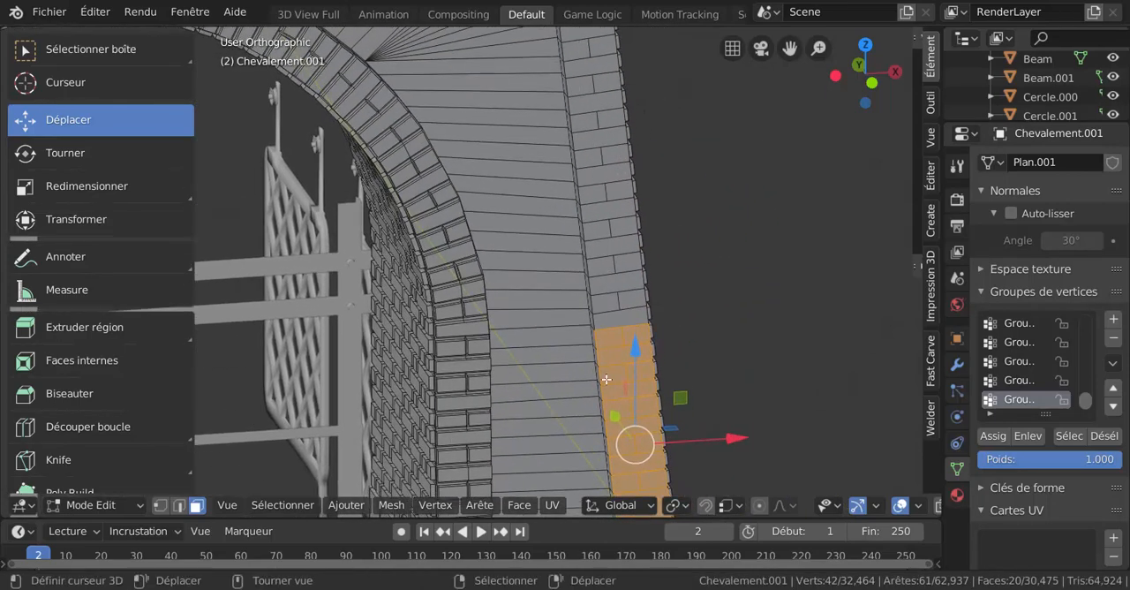
pyautogui.press('c')
pyautogui.moveTo(604, 317)
pyautogui.mouseDown()
pyautogui.moveTo(618, 296)
pyautogui.moveTo(597, 98)
pyautogui.mouseUp()
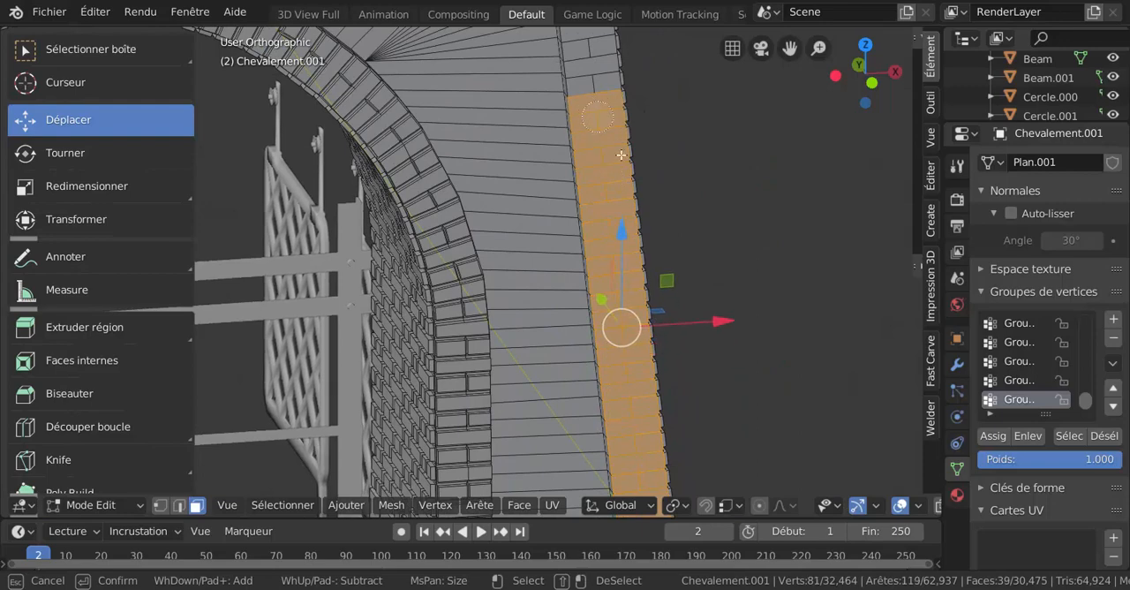
pyautogui.rightClick(735, 191)
# Extend the circle selection up the corner strip to just above the horizontal band over the arch
pyautogui.keyDown('shift'); pyautogui.moveTo(735, 191); pyautogui.dragTo(729, 402, button='middle'); pyautogui.keyUp('shift')
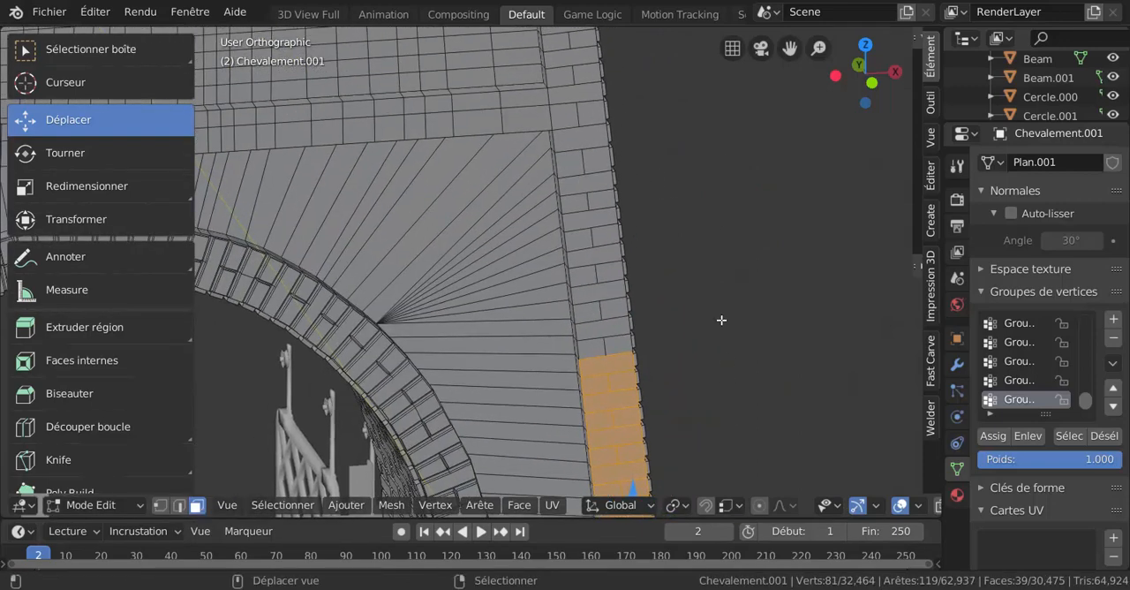
pyautogui.press('c')
pyautogui.moveTo(605, 362); pyautogui.dragTo(579, 120)
pyautogui.moveTo(590, 262); pyautogui.dragTo(569, 78)
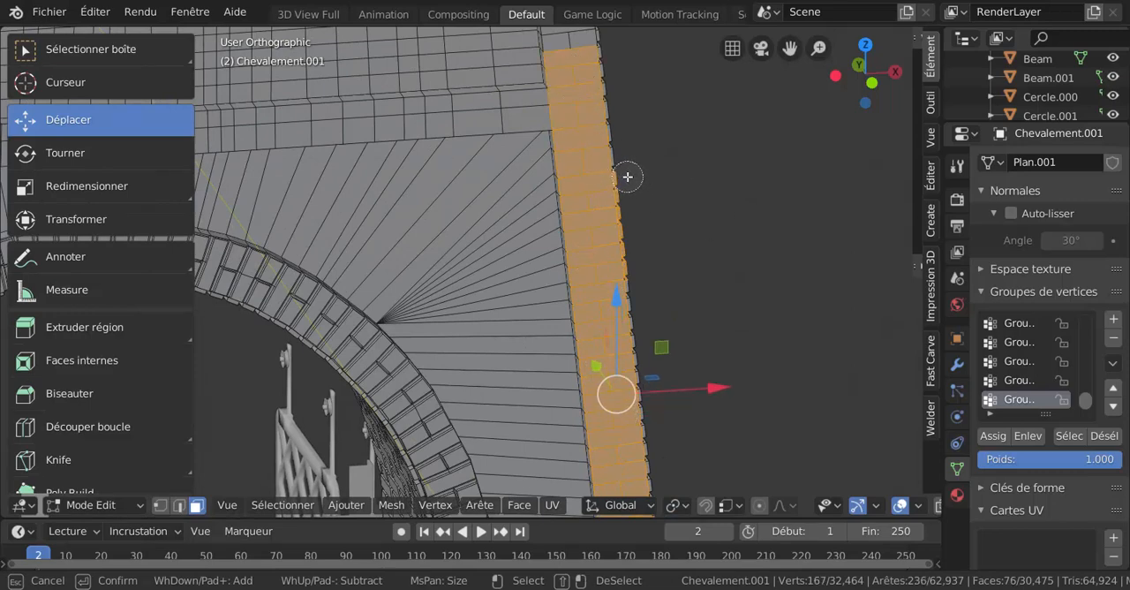
# Deselect the stray faces picked up along the corner strip's outer edge
pyautogui.moveTo(628, 177); pyautogui.dragTo(640, 271, button='middle')
pyautogui.moveTo(605, 282)
pyautogui.mouseDown()
pyautogui.moveTo(601, 179)
pyautogui.moveTo(634, 219)
pyautogui.moveTo(641, 259)
pyautogui.mouseUp()
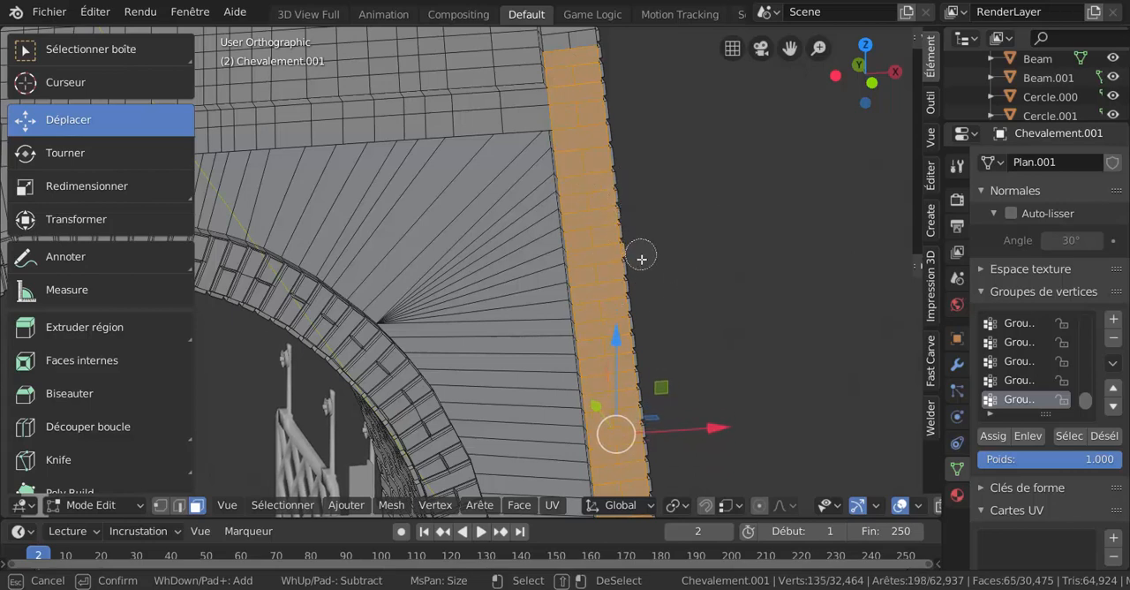
pyautogui.middleClick(637, 254)
pyautogui.rightClick(652, 249)
# Add the corner strip's brick faces alongside the upper gridded wall to the circle selection
pyautogui.keyDown('shift'); pyautogui.moveTo(686, 157); pyautogui.dragTo(675, 330, button='middle'); pyautogui.keyUp('shift')
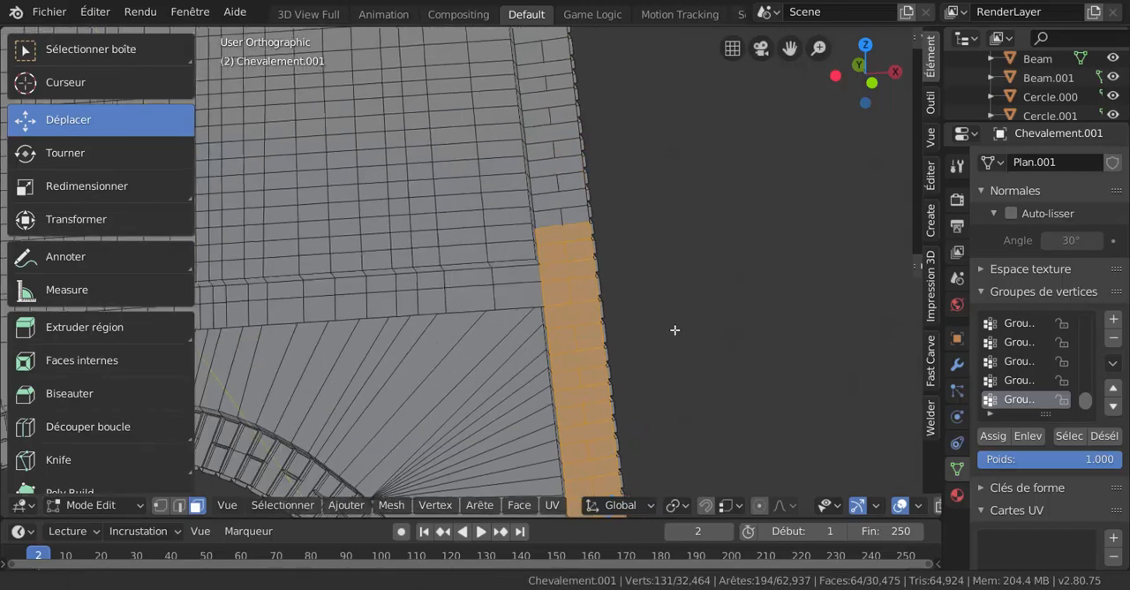
pyautogui.keyDown('shift'); pyautogui.moveTo(695, 289); pyautogui.dragTo(721, 392, button='middle'); pyautogui.keyUp('shift')
pyautogui.press('c')
pyautogui.moveTo(570, 157); pyautogui.dragTo(588, 334)
pyautogui.rightClick(587, 334)
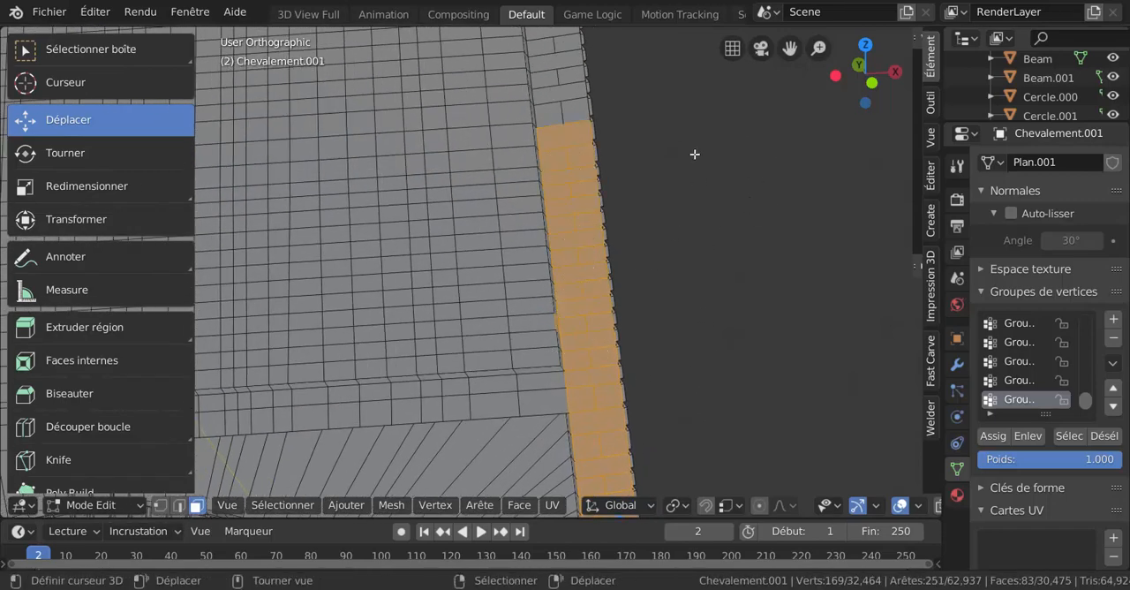
pyautogui.keyDown('shift'); pyautogui.moveTo(696, 154); pyautogui.dragTo(682, 441, button='middle'); pyautogui.keyUp('shift')
pyautogui.press('c')
pyautogui.click(519, 97)
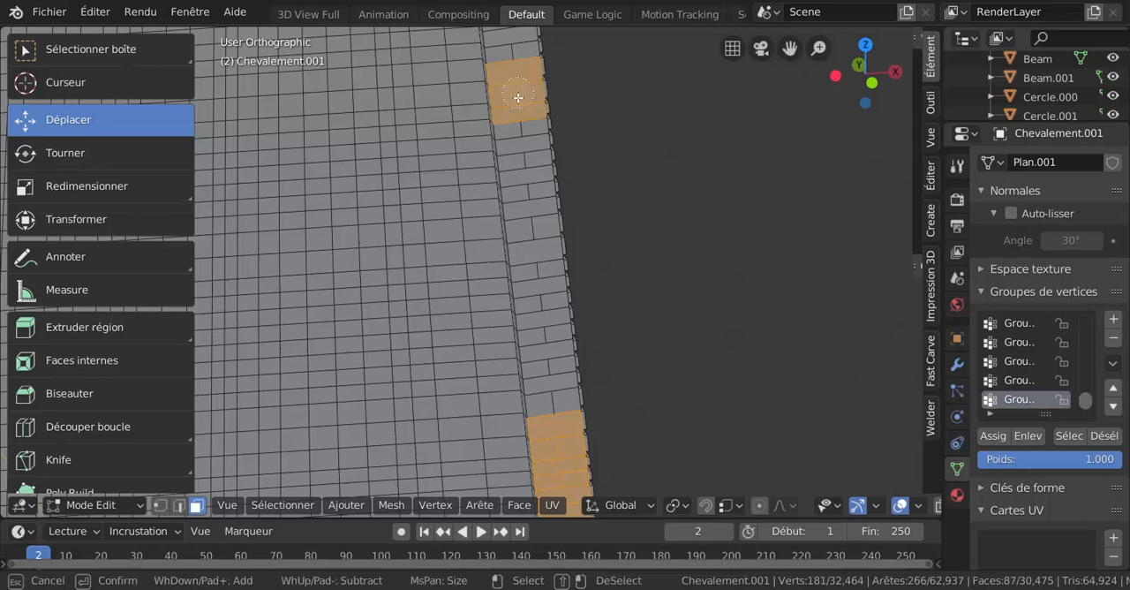
pyautogui.moveTo(519, 98); pyautogui.dragTo(548, 413)
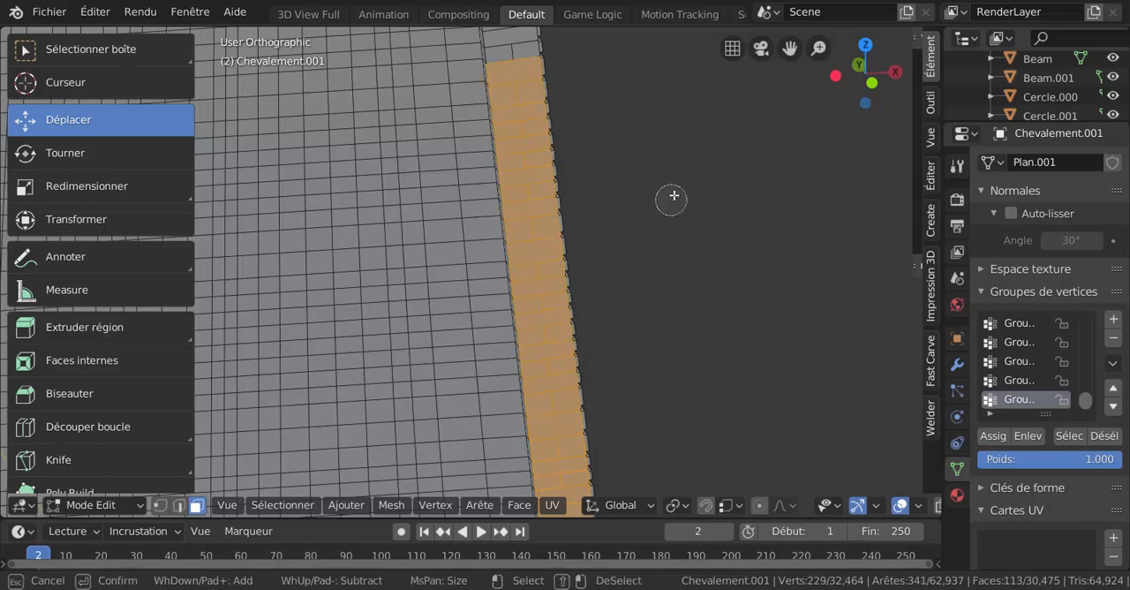
pyautogui.keyDown('shift'); pyautogui.moveTo(661, 106); pyautogui.dragTo(661, 324, button='middle'); pyautogui.keyUp('shift')
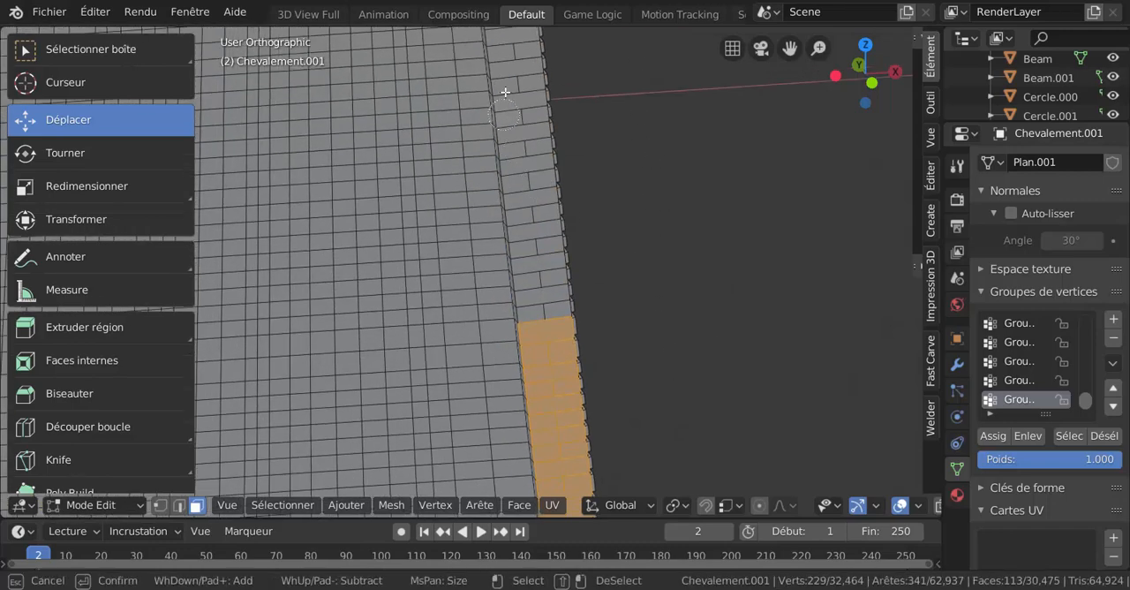
pyautogui.moveTo(515, 68); pyautogui.dragTo(547, 309)
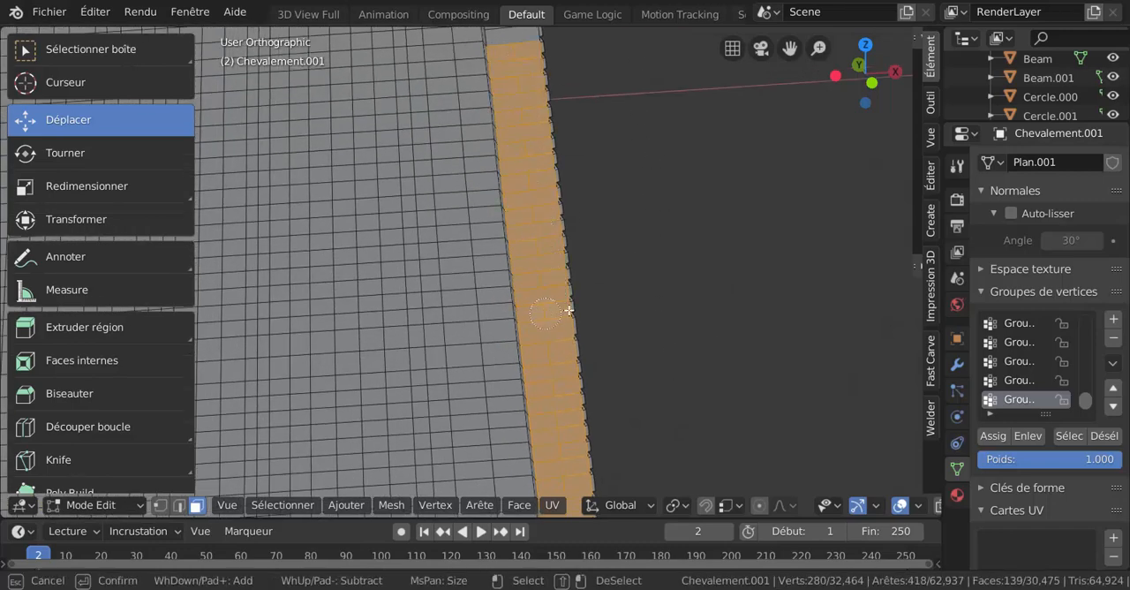
# Add the corner strip's remaining brick faces up to the underside of the parapet to the selection
pyautogui.rightClick(651, 293)
pyautogui.scroll(-4, 654, 248)
pyautogui.keyDown('shift'); pyautogui.moveTo(615, 109); pyautogui.dragTo(639, 303, button='middle'); pyautogui.keyUp('shift')
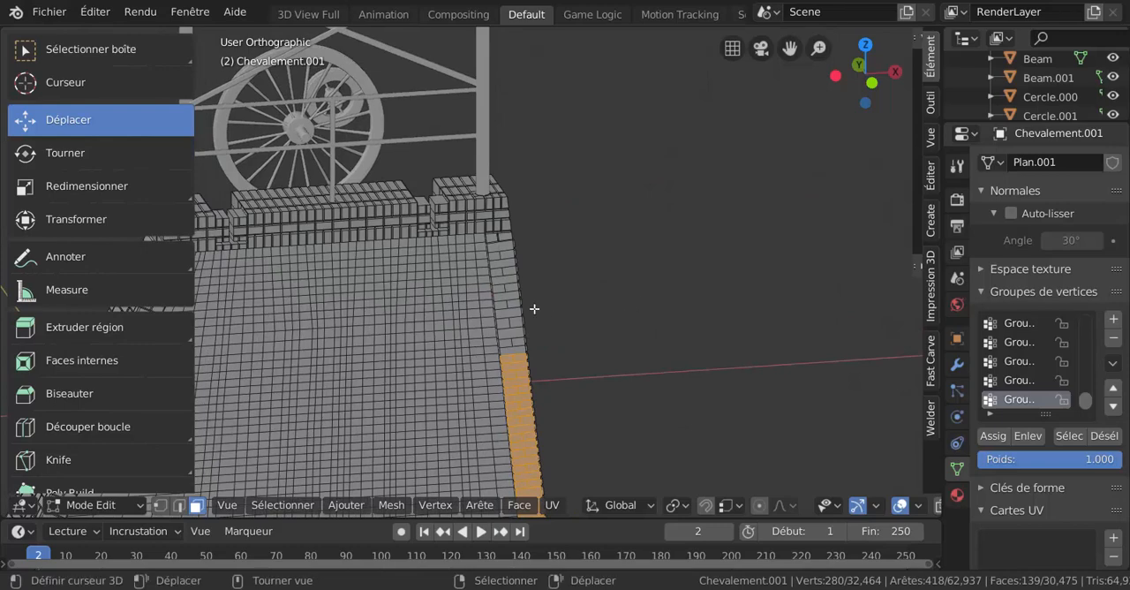
pyautogui.scroll(2, 546, 282)
pyautogui.scroll(1, 546, 282)
pyautogui.press('c')
pyautogui.moveTo(526, 243); pyautogui.dragTo(536, 400)
pyautogui.rightClick(650, 362)
pyautogui.scroll(-3, 655, 358)
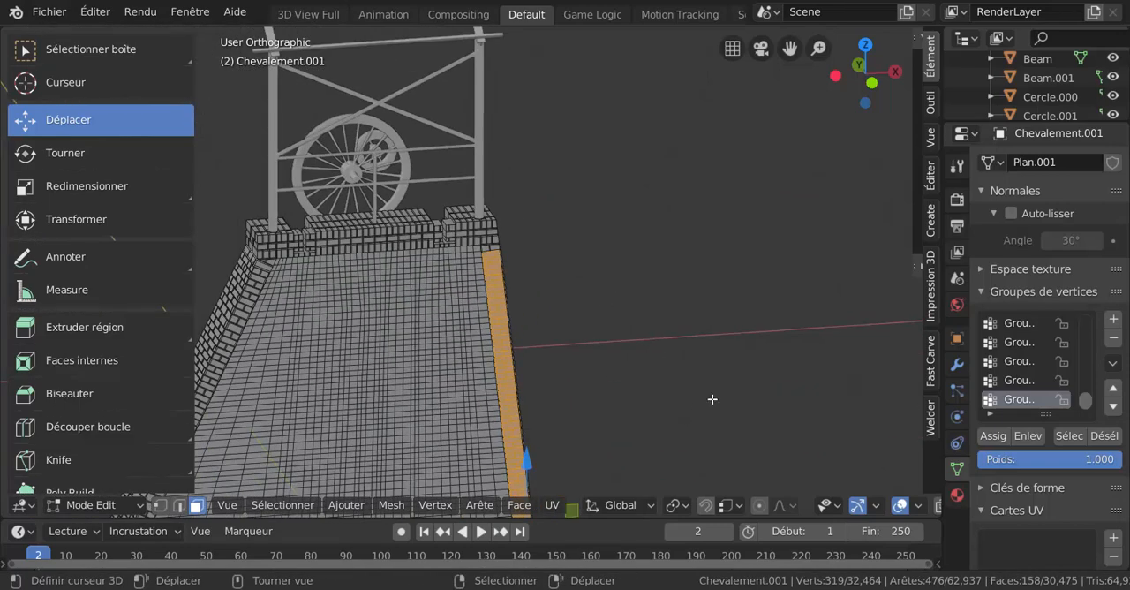
# Inspect the selected corner strip in wireframe for stray faces and return to solid shading
pyautogui.press('z')
pyautogui.click(606, 401)
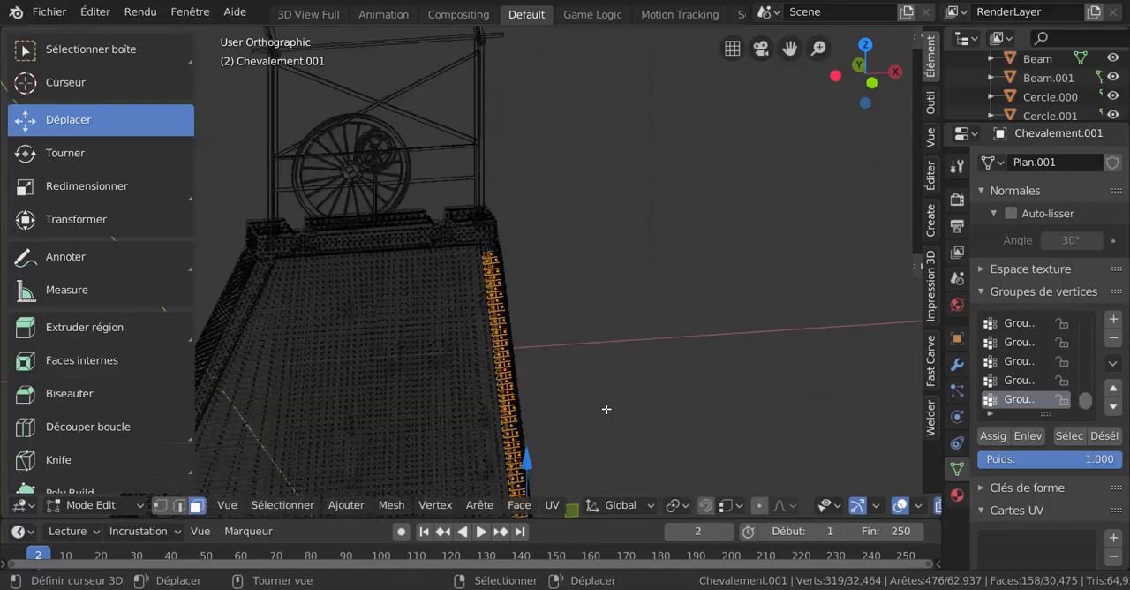
pyautogui.moveTo(606, 409); pyautogui.dragTo(545, 145, button='middle')
pyautogui.scroll(4, 512, 290)
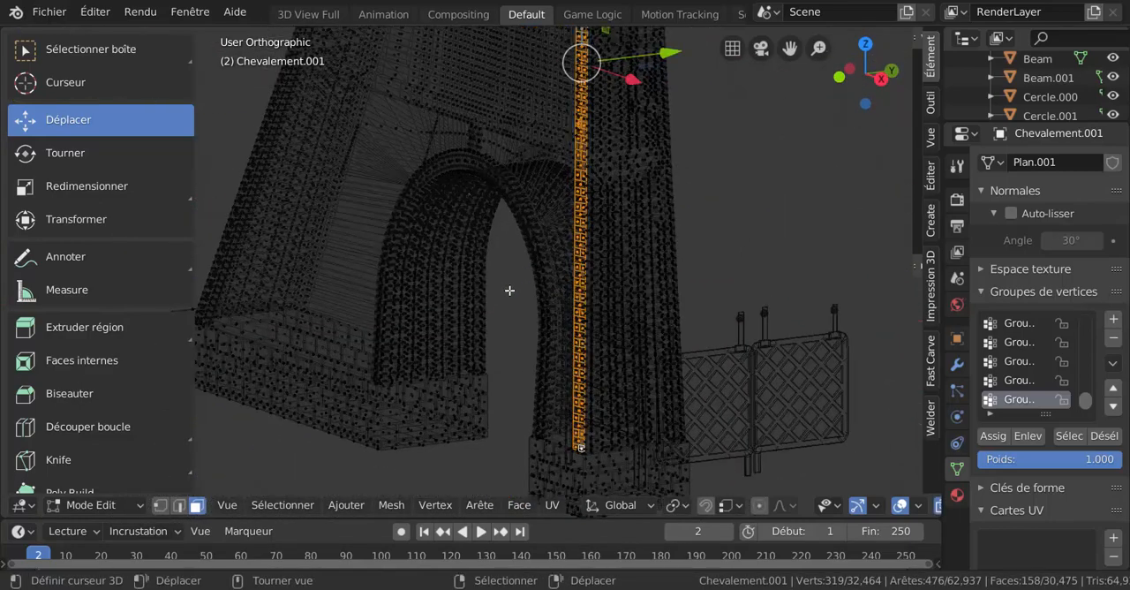
pyautogui.moveTo(510, 282)
pyautogui.mouseDown(button='middle')
pyautogui.moveTo(648, 263)
pyautogui.moveTo(663, 290)
pyautogui.moveTo(566, 294)
pyautogui.mouseUp(button='middle')
pyautogui.press('z')
pyautogui.click(787, 295)
pyautogui.scroll(-4, 787, 299)
pyautogui.scroll(8, 566, 294)
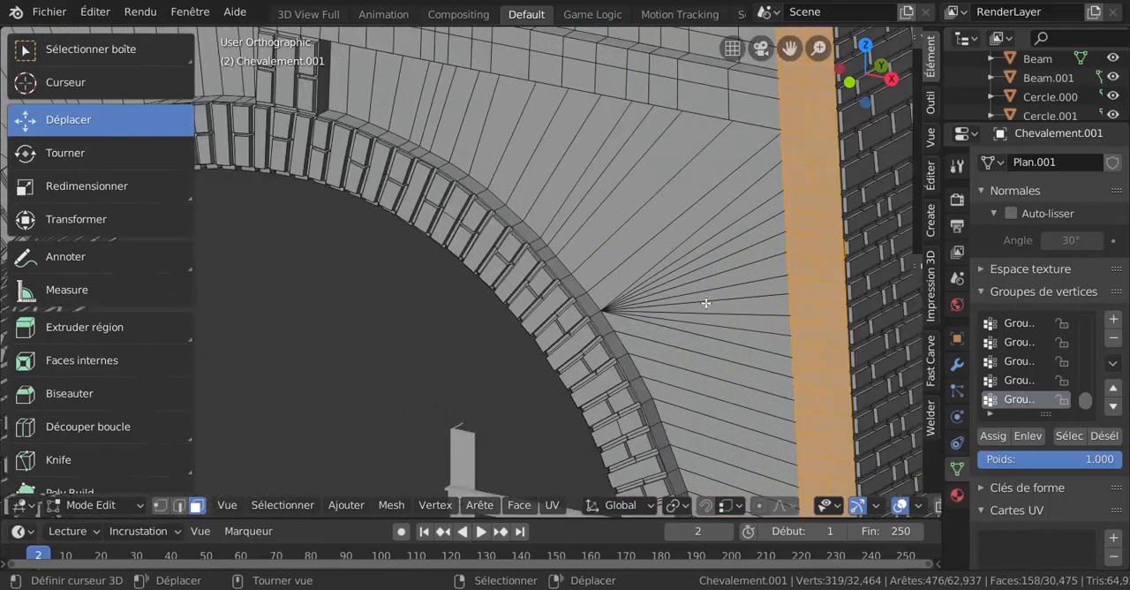
# Deselect the single stray face at the edge of the corner strip
pyautogui.scroll(1, 707, 303)
pyautogui.keyDown('shift'); pyautogui.moveTo(727, 301); pyautogui.dragTo(403, 278, button='middle'); pyautogui.keyUp('shift')
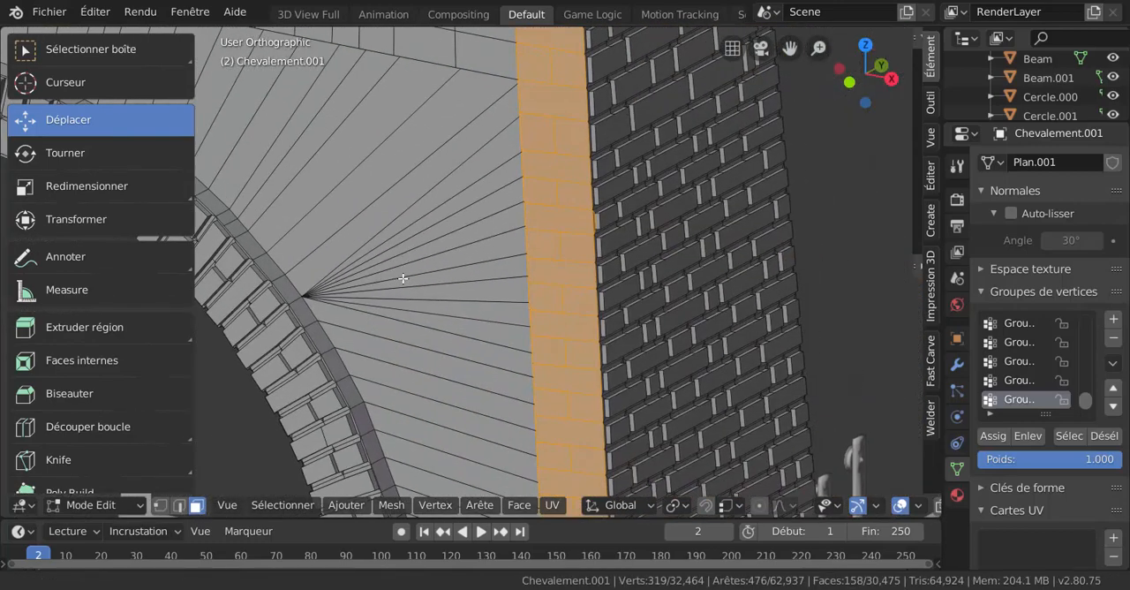
pyautogui.scroll(1, 611, 231)
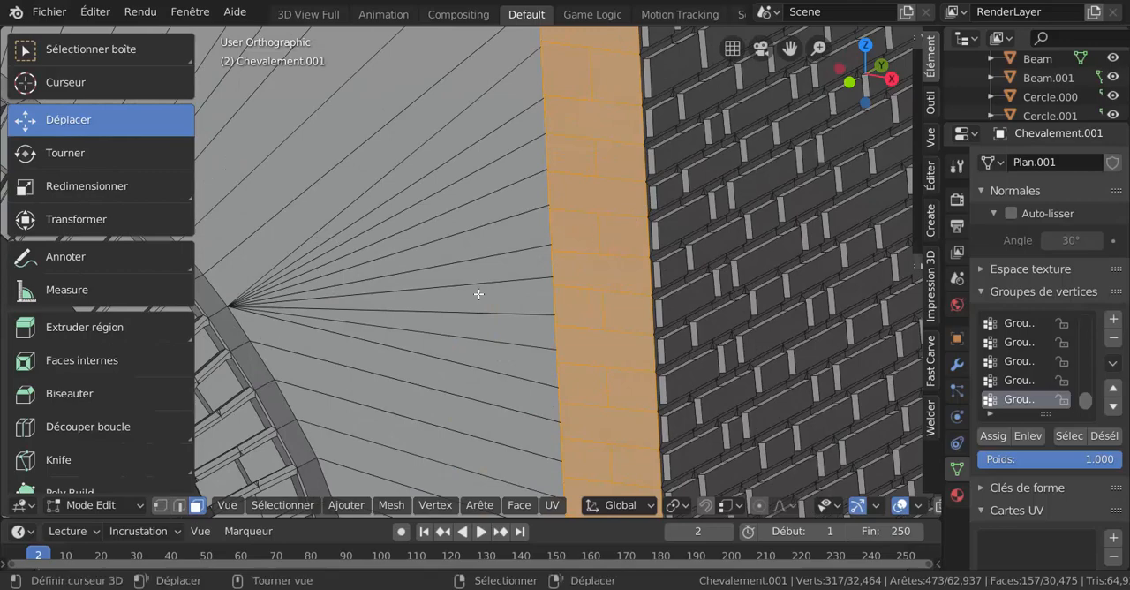
pyautogui.scroll(-6, 478, 294)
pyautogui.moveTo(693, 311); pyautogui.dragTo(790, 310, button='middle')
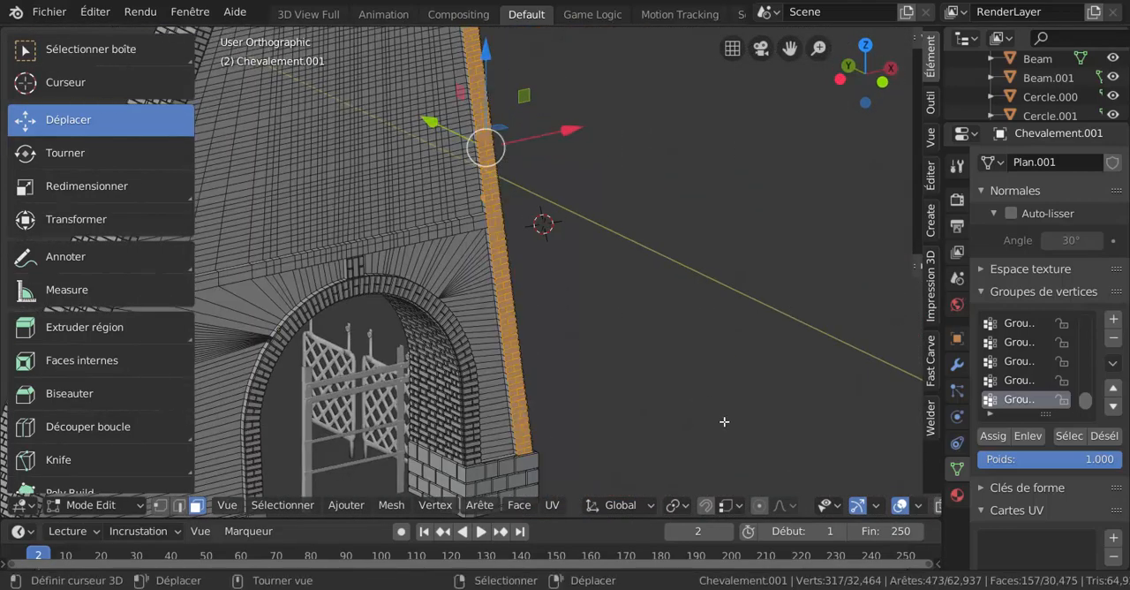
# Try insetting the corner strip's selected brick faces individually with a thickness of about 5.27
pyautogui.press('i')
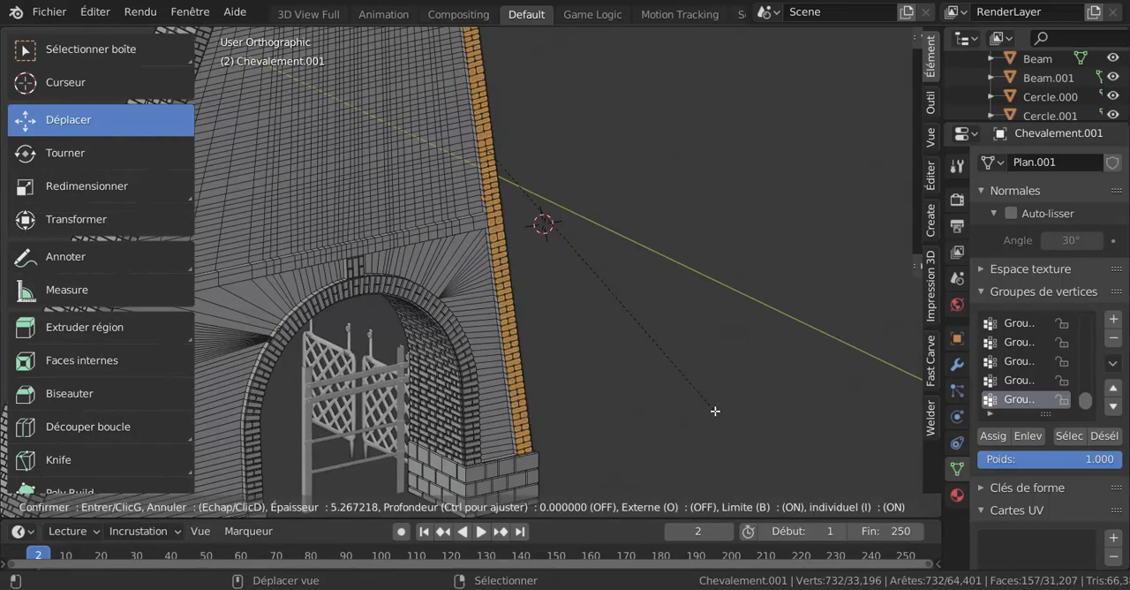
pyautogui.click(715, 411)
pyautogui.scroll(6, 643, 322)
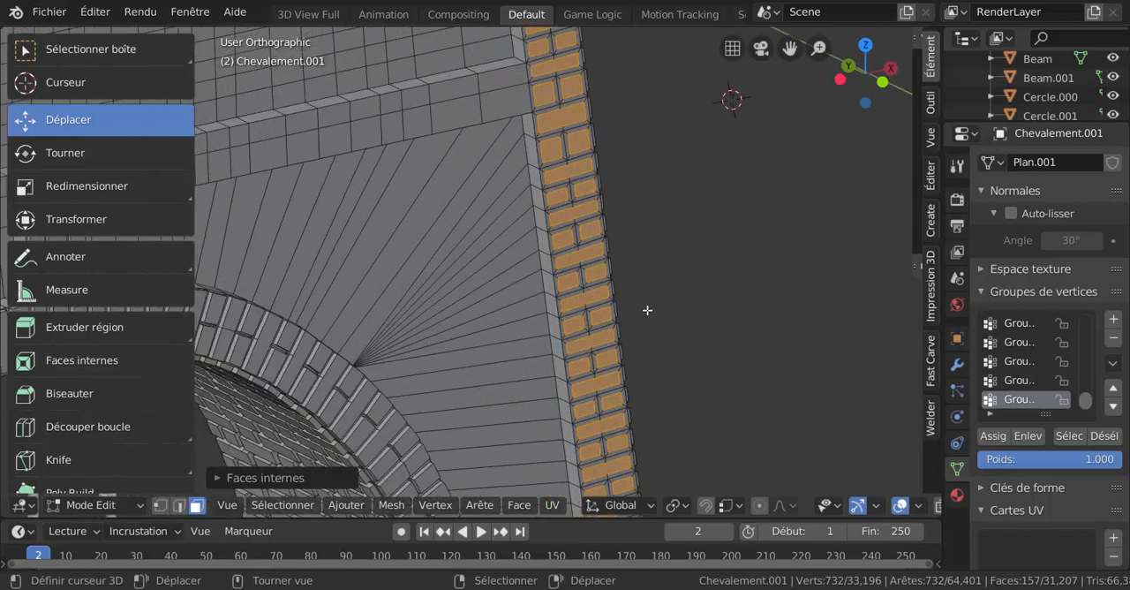
pyautogui.scroll(3, 548, 301)
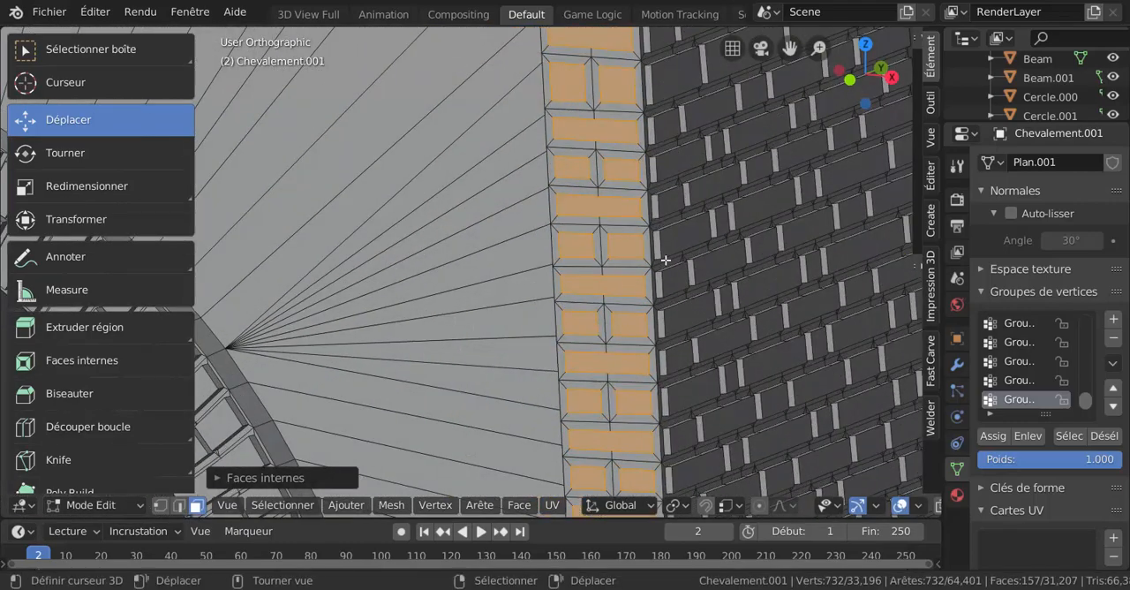
pyautogui.keyDown('shift'); pyautogui.moveTo(616, 240); pyautogui.dragTo(519, 215, button='middle'); pyautogui.keyUp('shift')
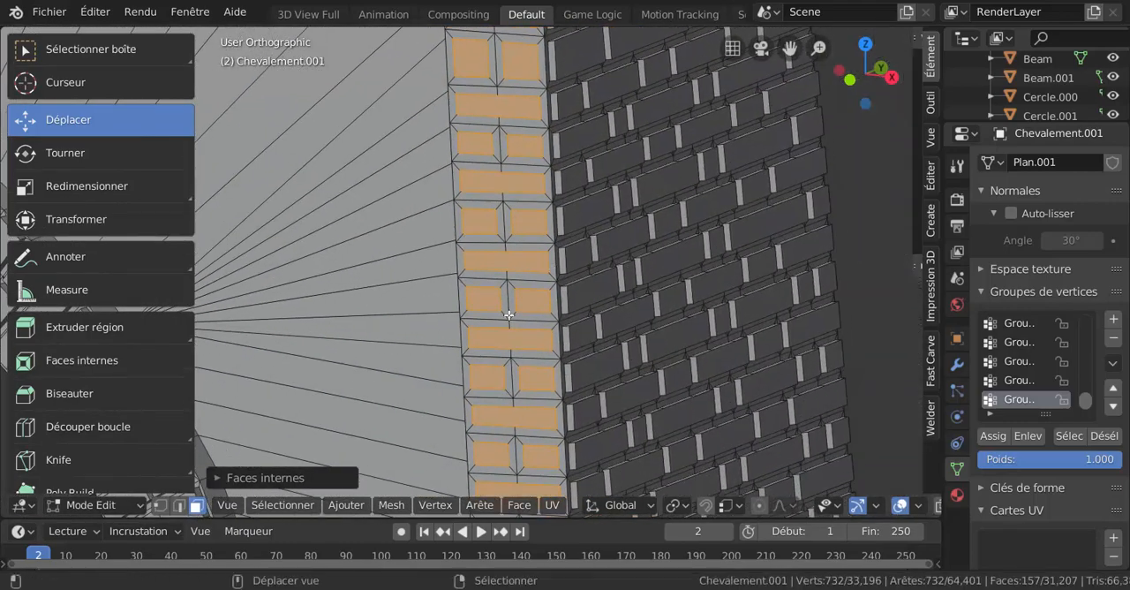
# Try an inset thickness of 0.05264 m and a depth of -0.000024 m, and undo the whole inset
pyautogui.click(265, 478)
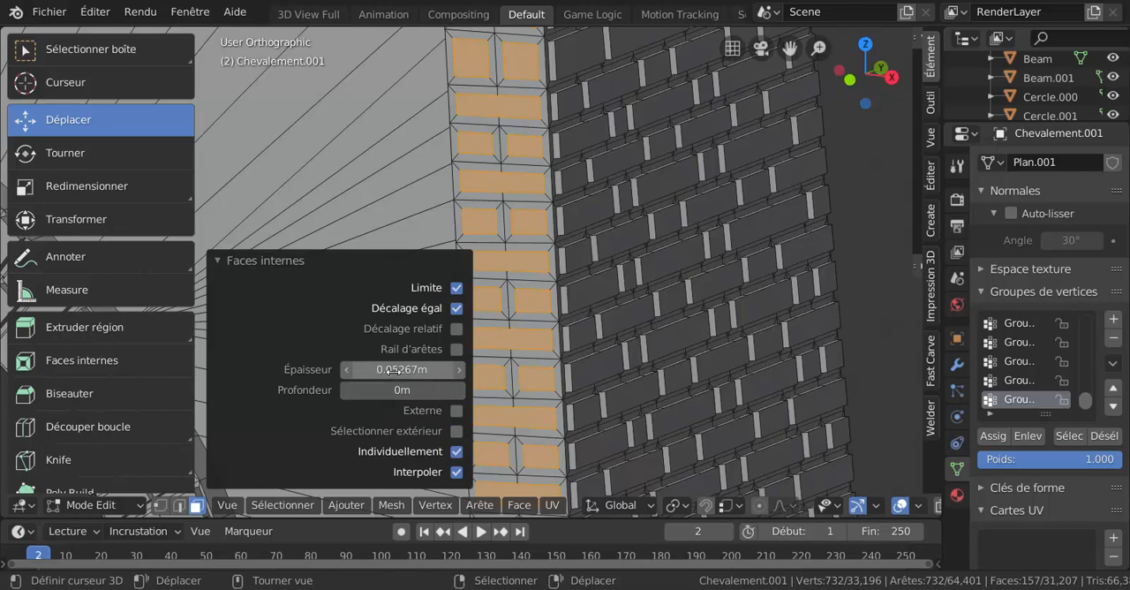
pyautogui.moveTo(403, 370); pyautogui.dragTo(401, 370)
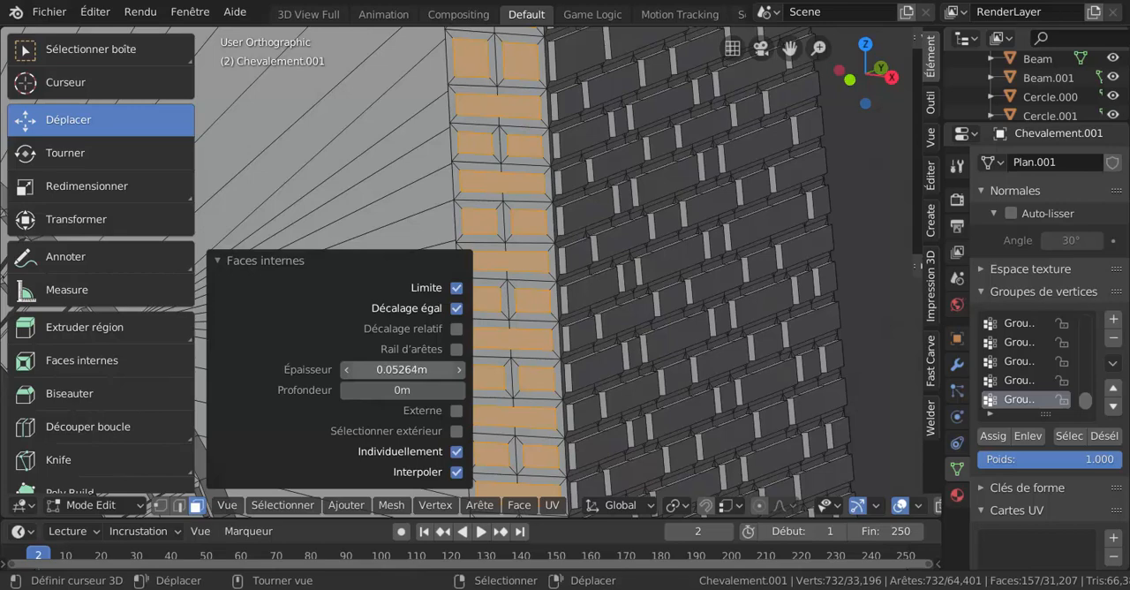
pyautogui.moveTo(394, 392); pyautogui.dragTo(394, 392)
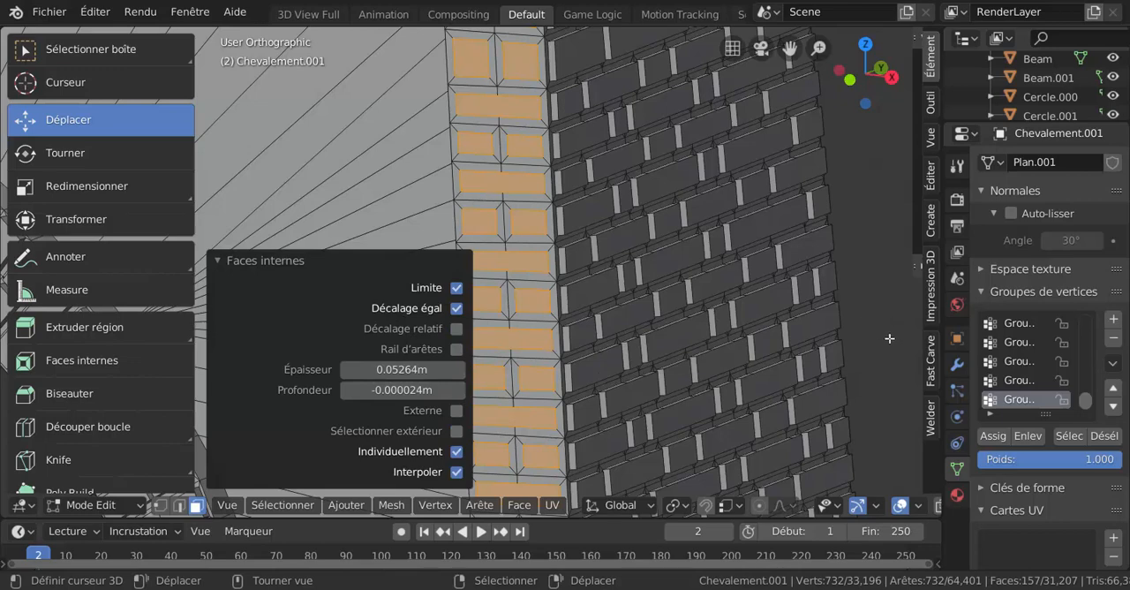
pyautogui.hotkey('ctrl', 'z')
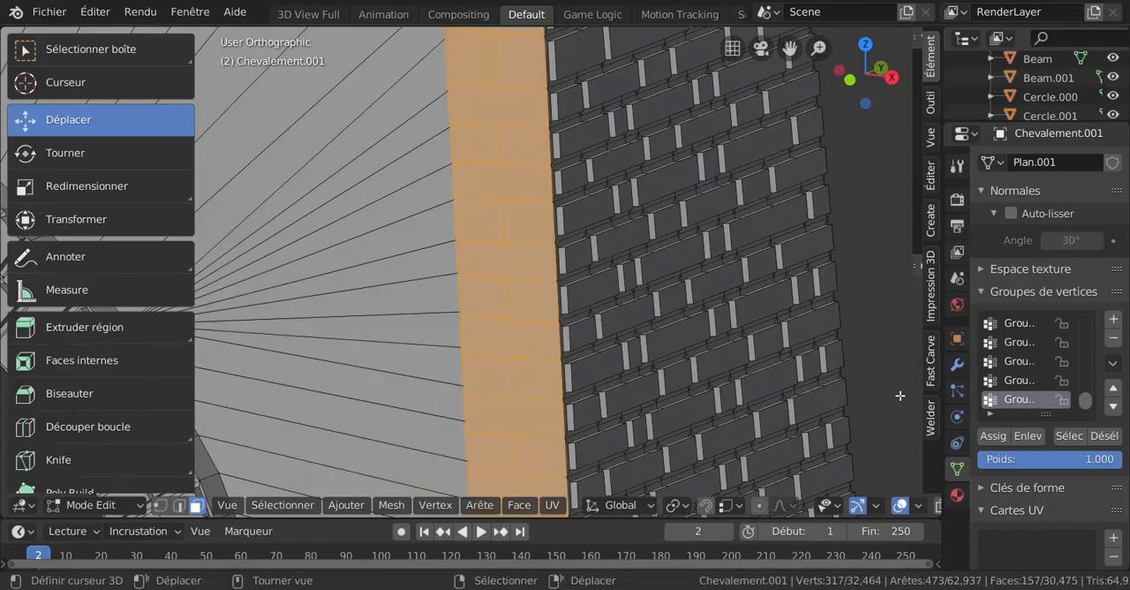
# Inset the corner strip's selected brick faces individually with a thickness of about 0.0487 m
pyautogui.press('i')
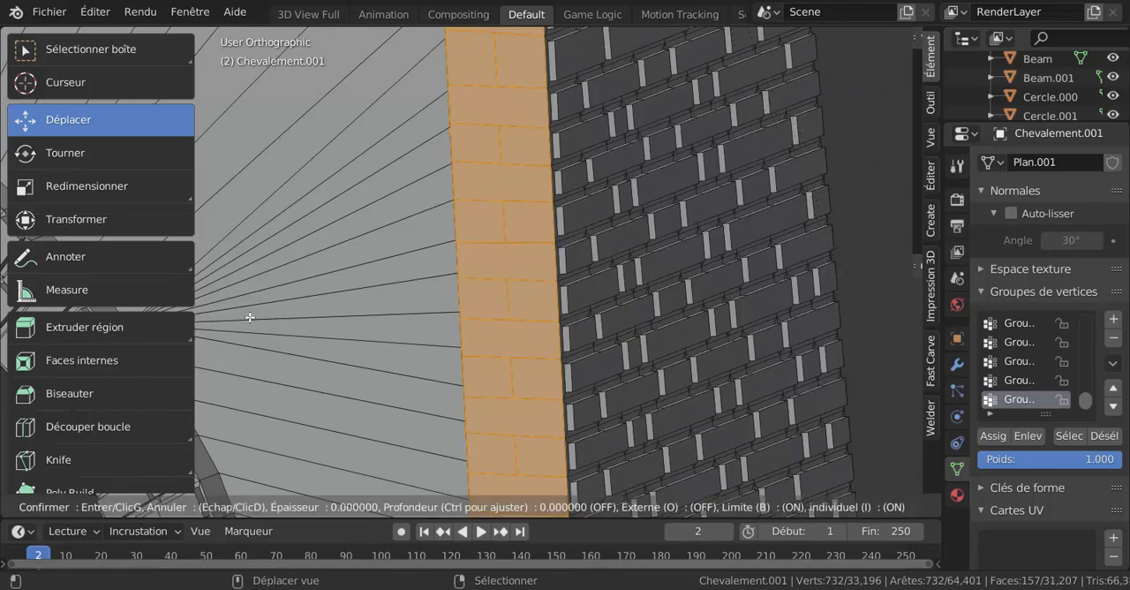
pyautogui.rightClick(205, 337)
pyautogui.scroll(-3, 327, 327)
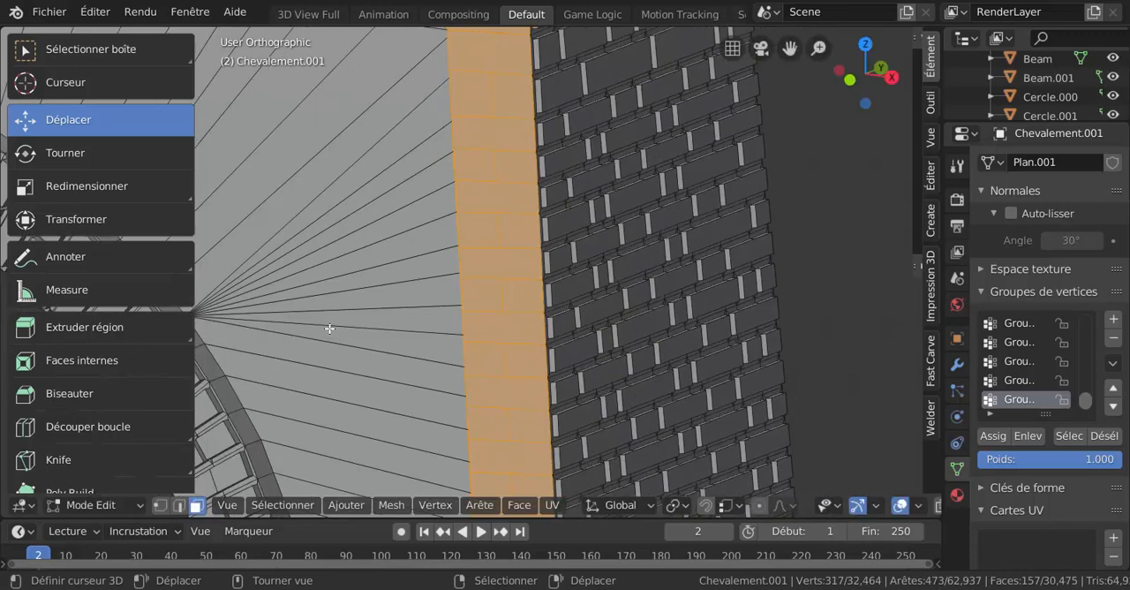
pyautogui.keyDown('shift'); pyautogui.moveTo(343, 328); pyautogui.dragTo(277, 298, button='middle'); pyautogui.keyUp('shift')
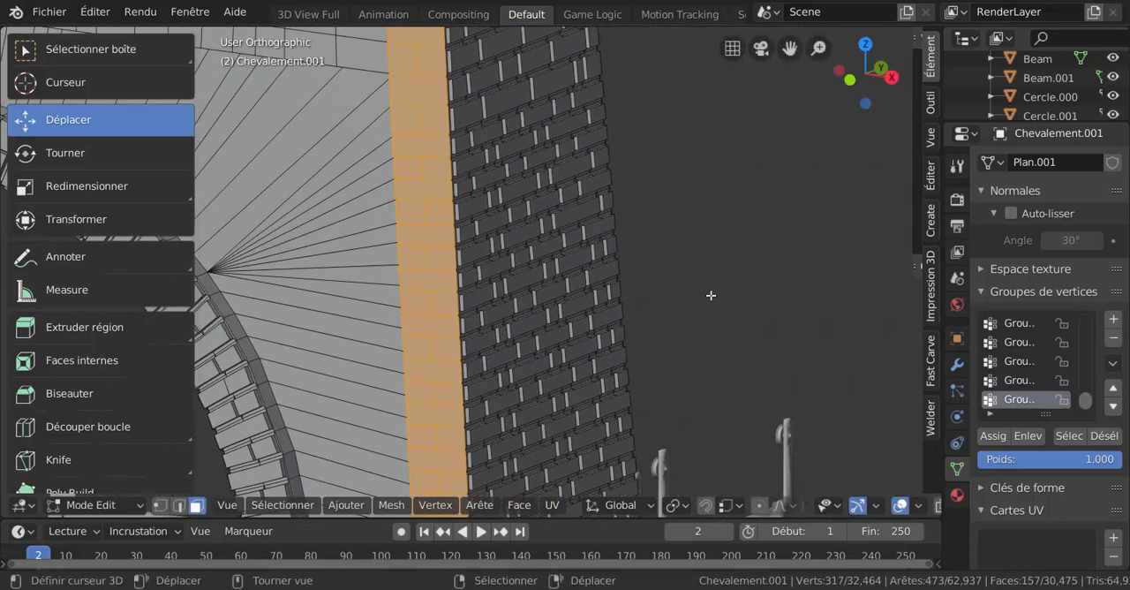
pyautogui.press('i')
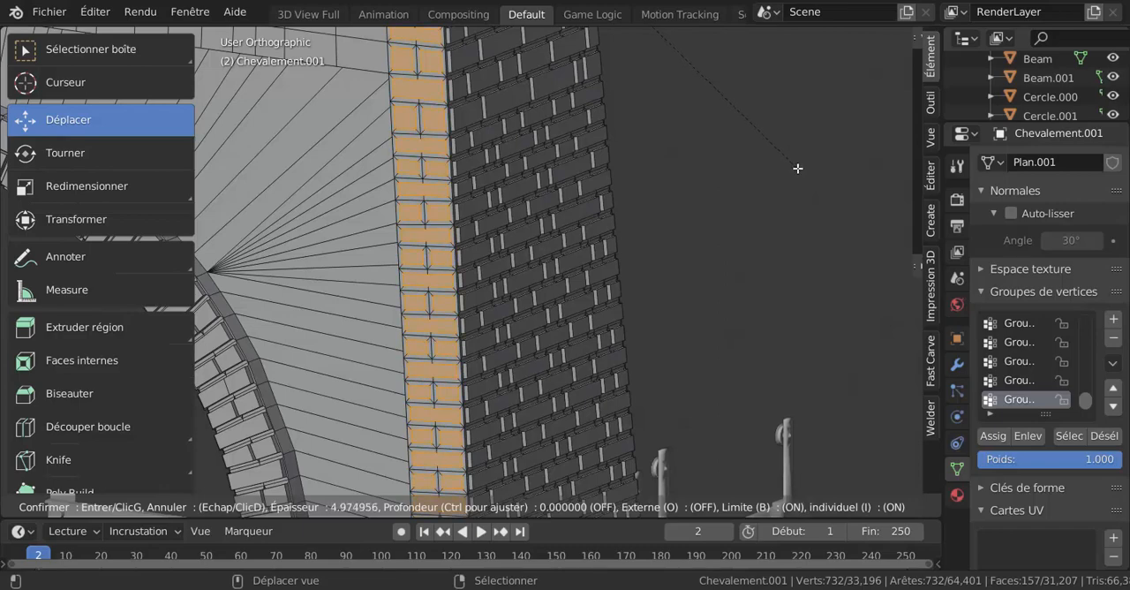
pyautogui.click(770, 193)
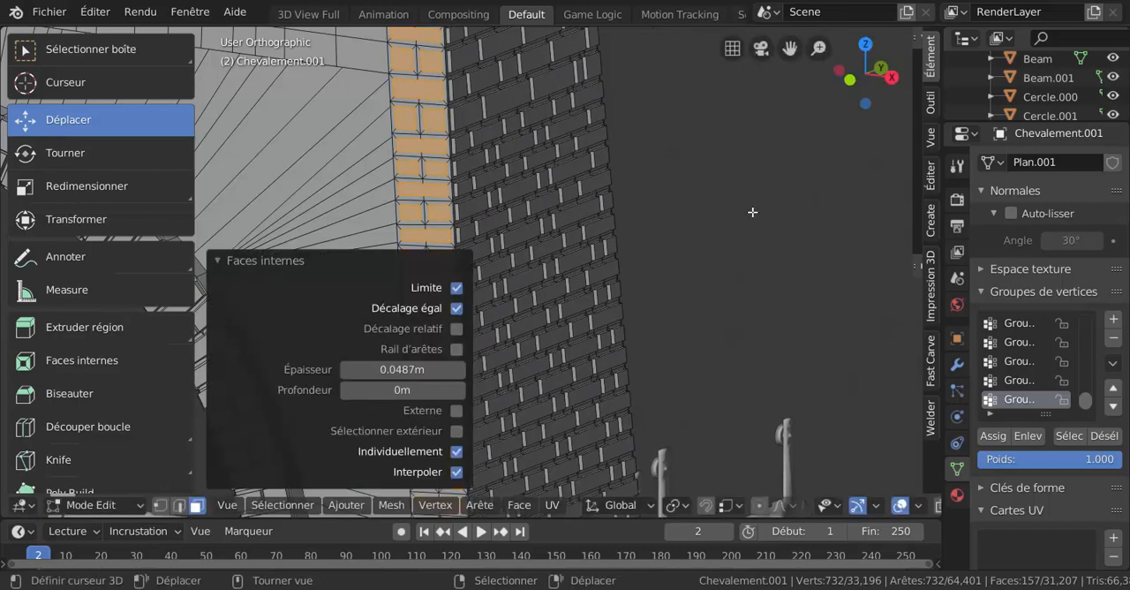
# Extrude the corner strip's inset brick faces slightly along their normals
pyautogui.moveTo(726, 263); pyautogui.dragTo(658, 345, button='middle')
pyautogui.click(269, 262)
pyautogui.press('e')
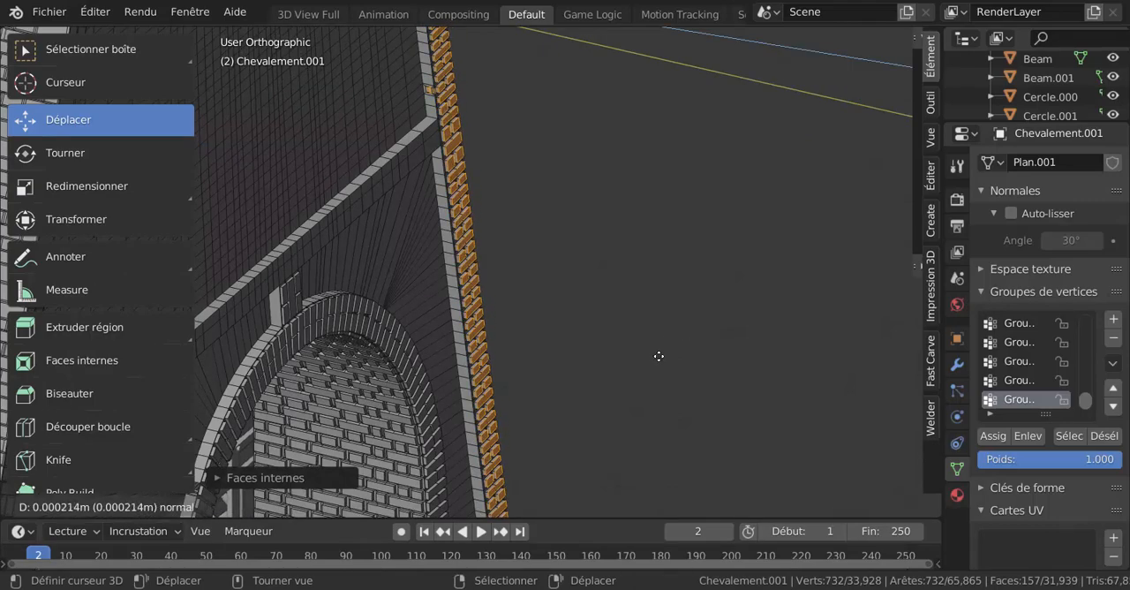
pyautogui.click(658, 354)
# Set the pivot point to the 3D cursor and place the cursor on the brick wall beside the corner strip
pyautogui.moveTo(658, 355); pyautogui.dragTo(412, 374, button='middle')
pyautogui.scroll(3, 413, 369)
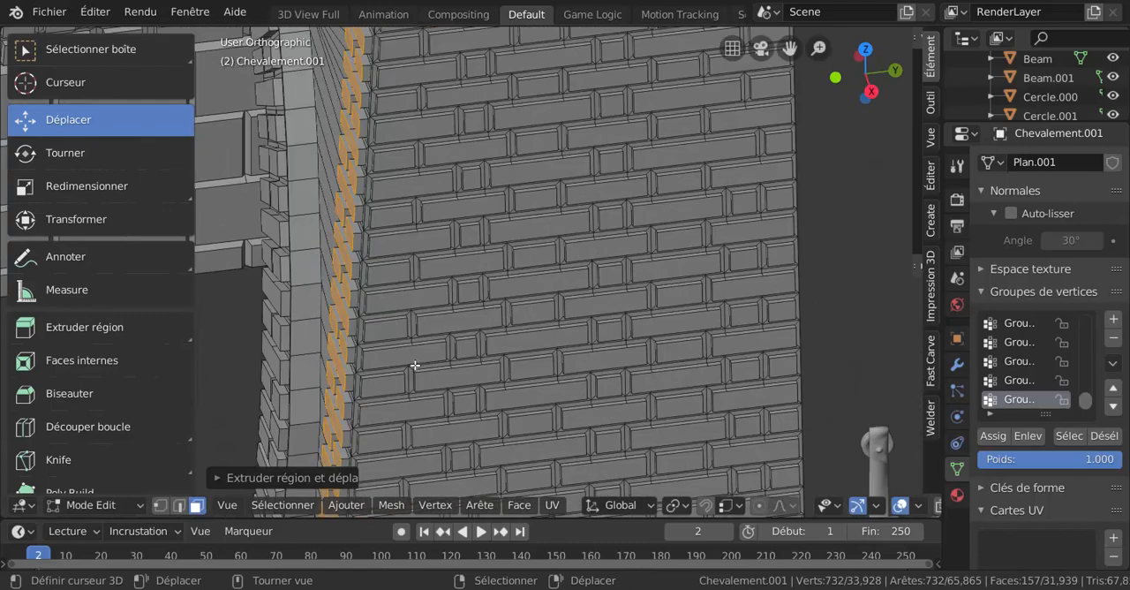
pyautogui.scroll(2, 435, 300)
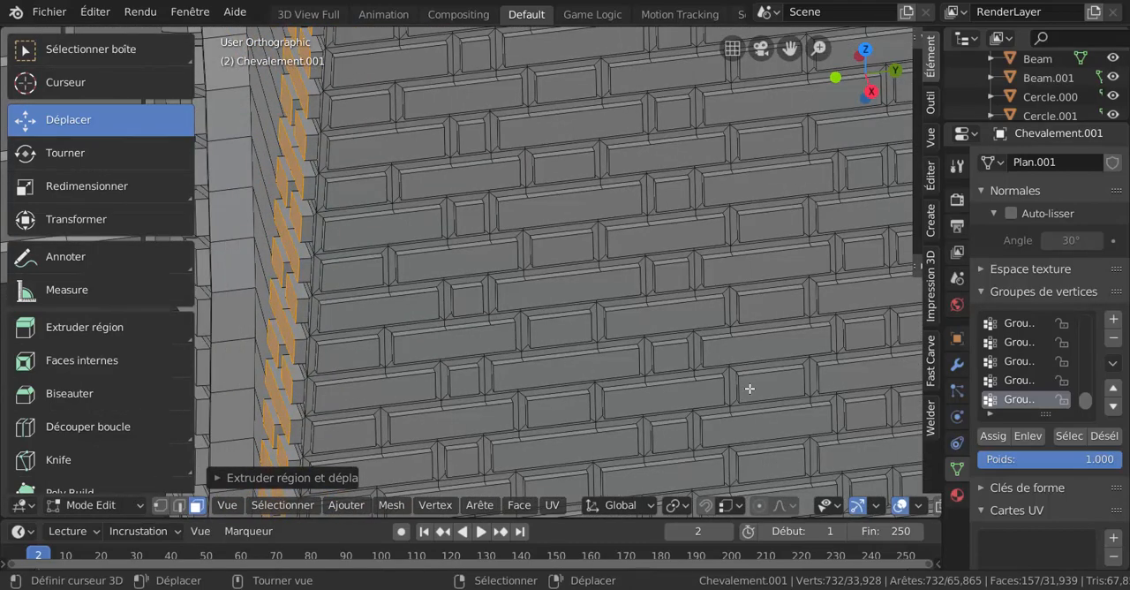
pyautogui.click(563, 509)
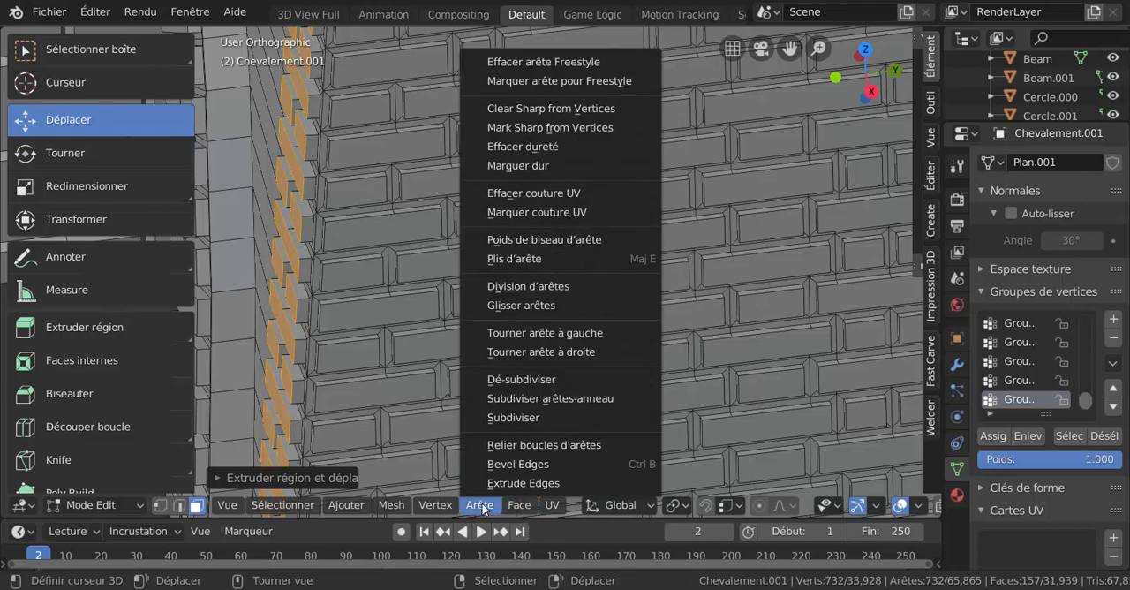
pyautogui.moveTo(678, 509)
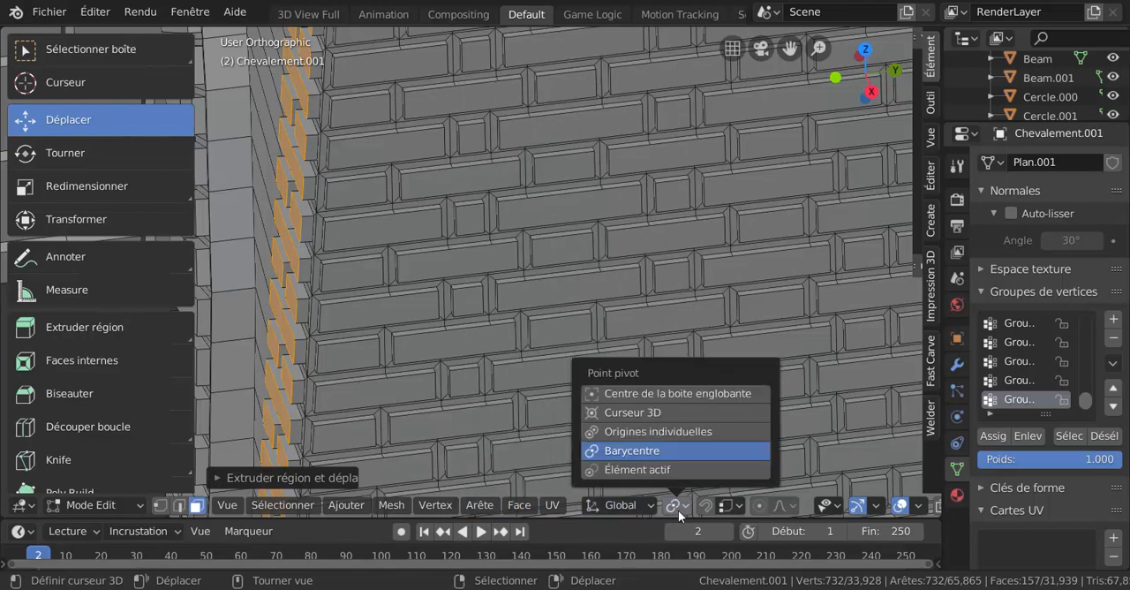
pyautogui.click(636, 411)
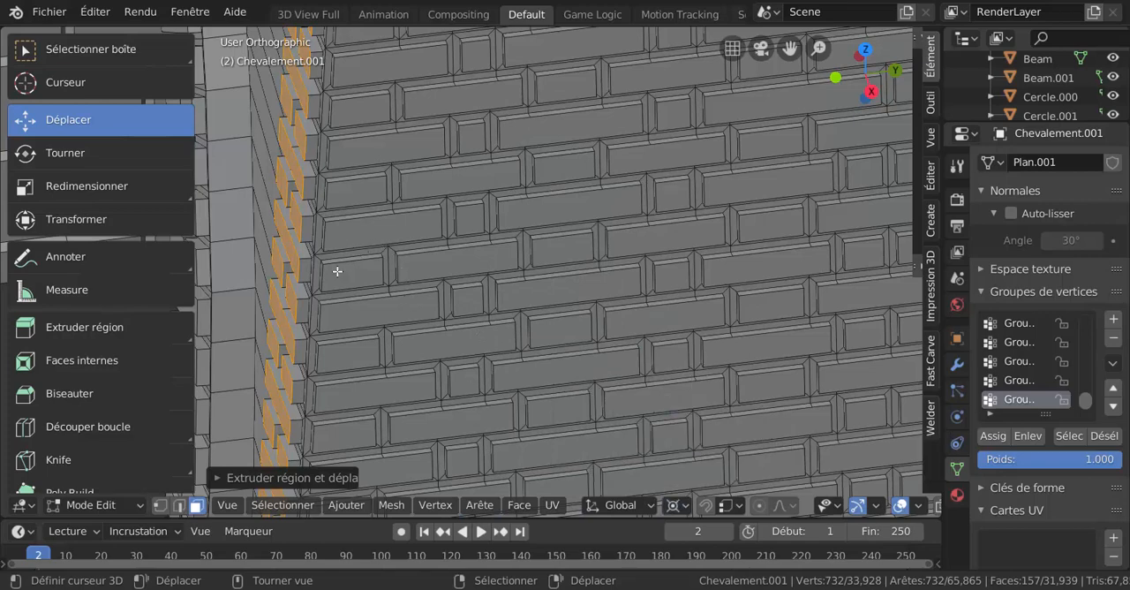
pyautogui.keyDown('shift'); pyautogui.rightClick(408, 216); pyautogui.keyUp('shift')
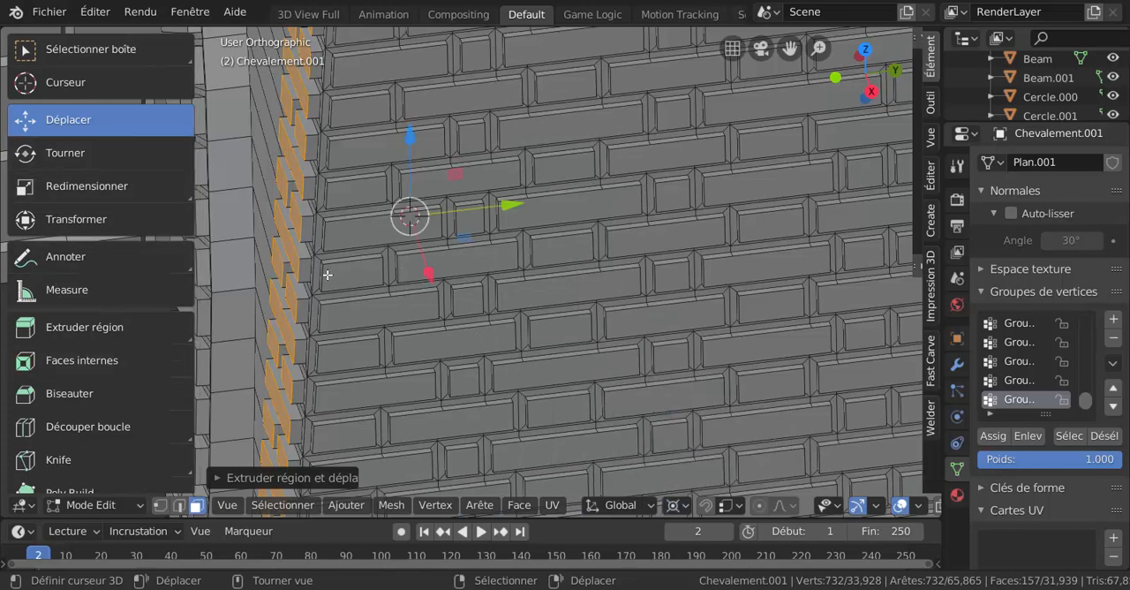
# Move the corner strip's selected brick faces slightly along the Y axis
pyautogui.moveTo(509, 204); pyautogui.dragTo(511, 214)
pyautogui.moveTo(446, 228); pyautogui.dragTo(502, 250, button='middle')
pyautogui.scroll(2, 343, 191)
pyautogui.scroll(-3, 440, 256)
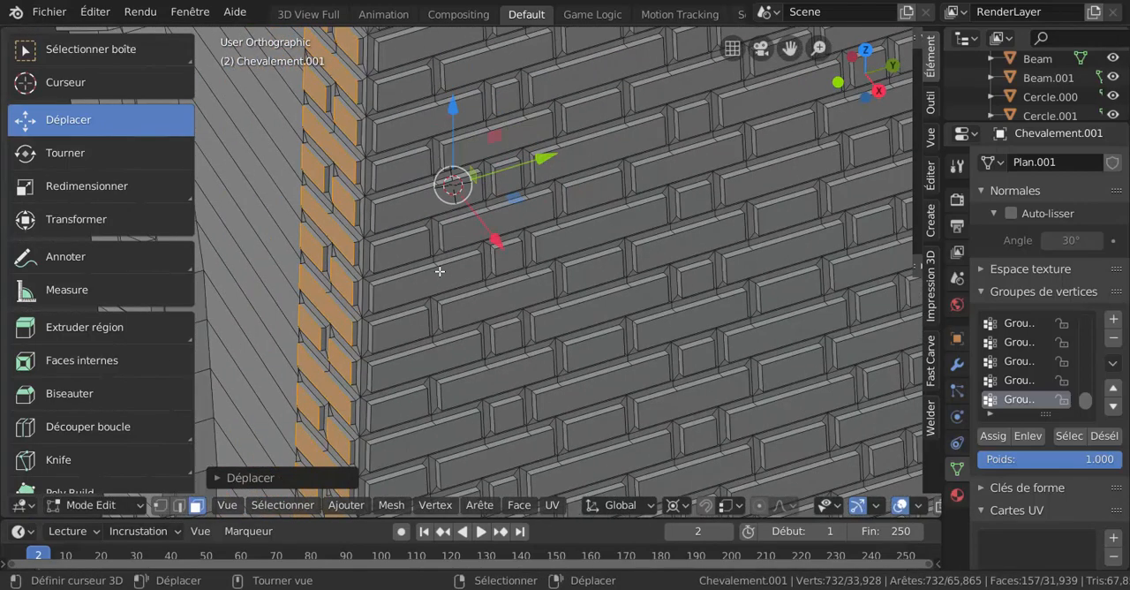
# Switch to Object Mode and examine the raised corner strip bricks and the tower's neighbouring side walls
pyautogui.hotkey('ctrl', 'Tab')
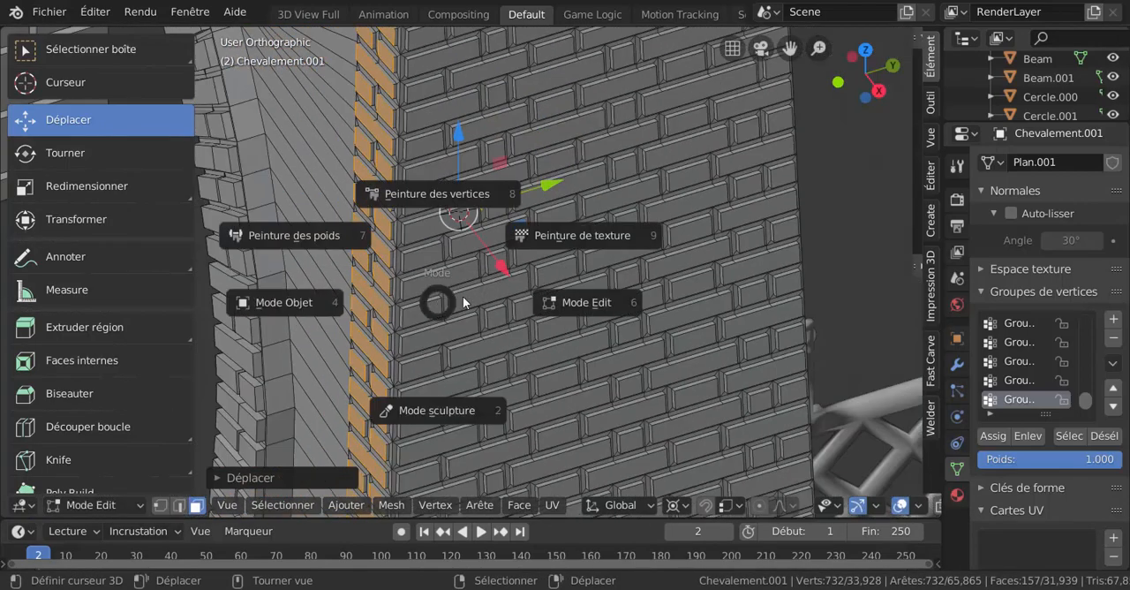
pyautogui.click(847, 260)
pyautogui.scroll(-5, 848, 261)
pyautogui.hotkey('ctrl', 'Tab')
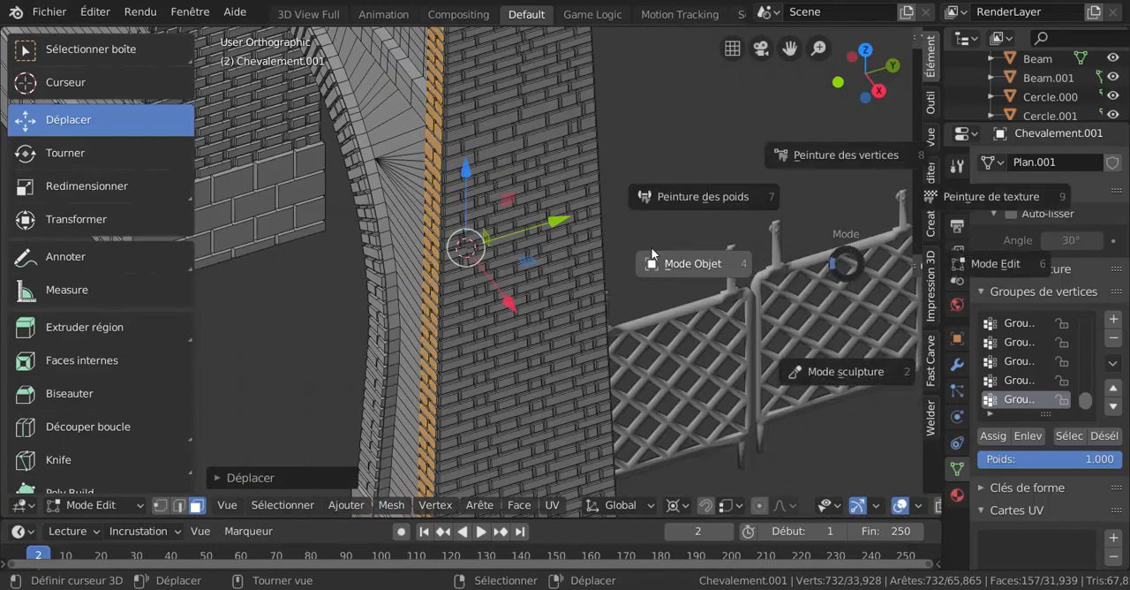
pyautogui.click(667, 150)
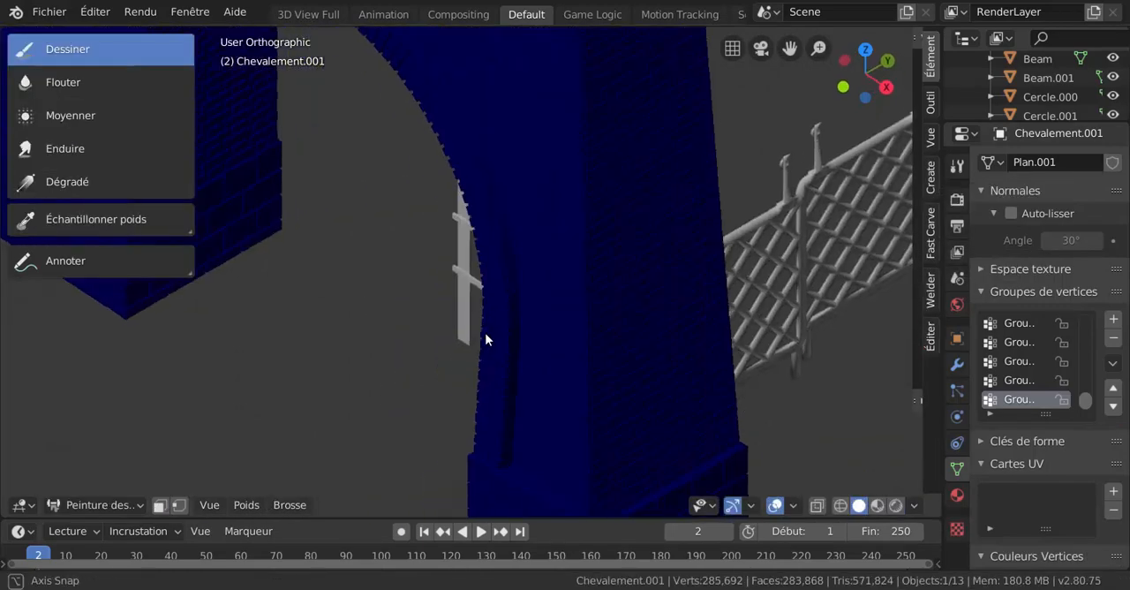
pyautogui.hotkey('ctrl', 'Tab')
pyautogui.click(383, 335)
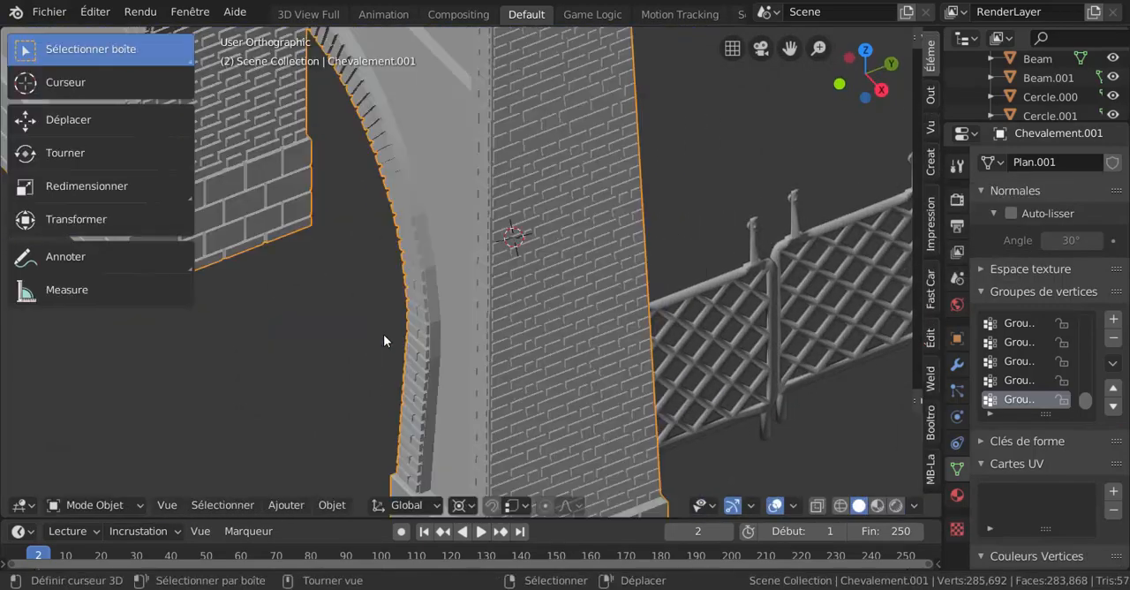
pyautogui.moveTo(383, 333); pyautogui.dragTo(736, 318, button='middle')
pyautogui.keyDown('shift'); pyautogui.moveTo(568, 313); pyautogui.dragTo(801, 362, button='middle'); pyautogui.keyUp('shift')
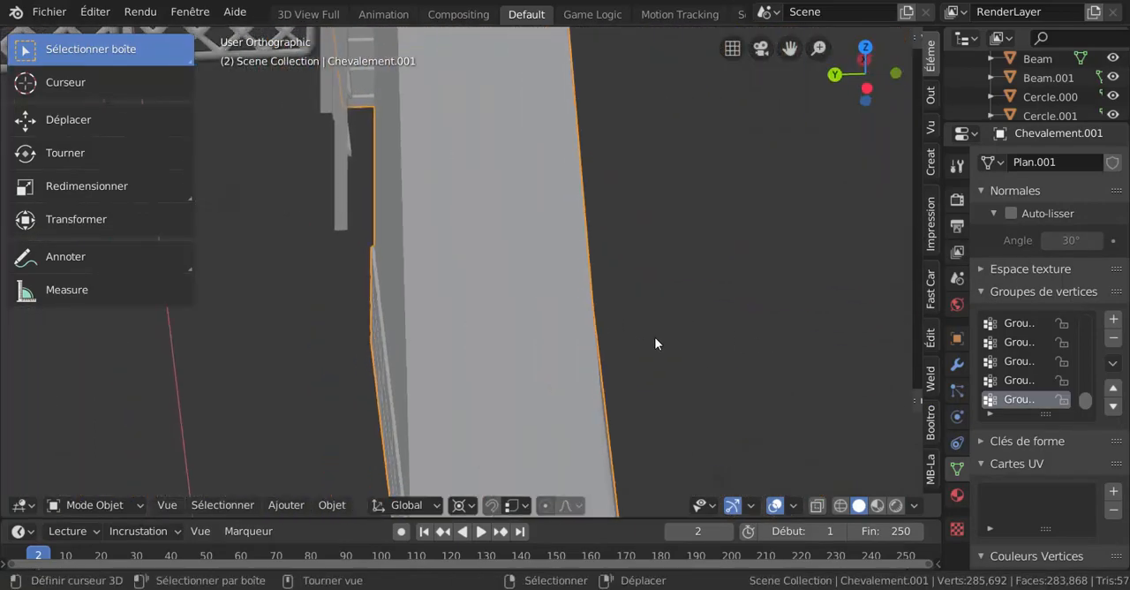
# Return to Edit Mode and select six brick faces across two adjacent courses of the narrow side wall
pyautogui.hotkey('ctrl', 'Tab')
pyautogui.click(593, 302)
pyautogui.scroll(4, 535, 340)
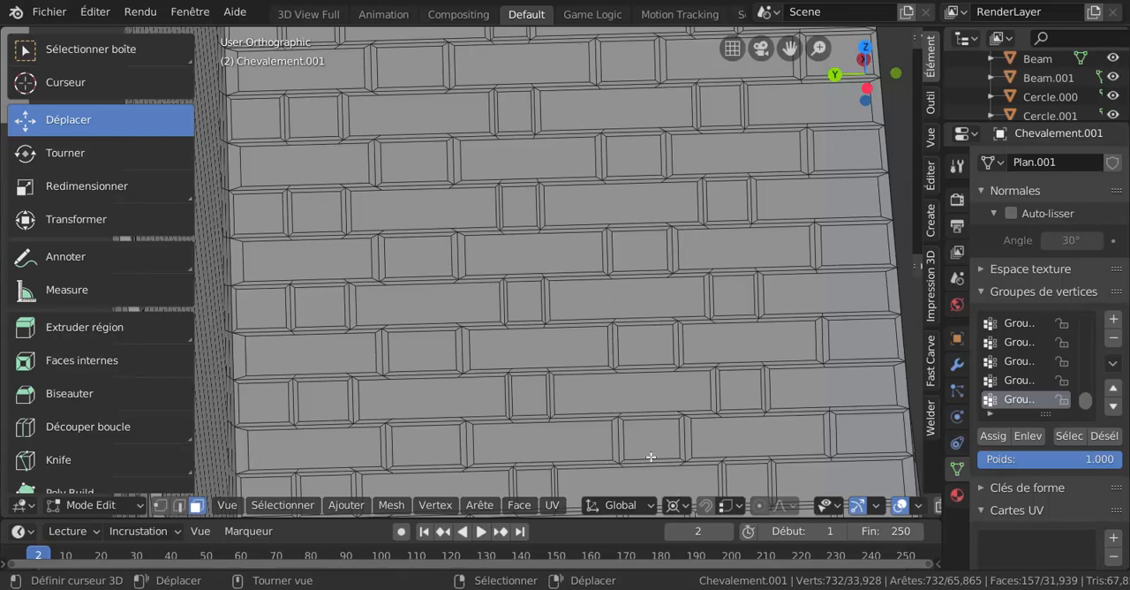
pyautogui.keyDown('shift'); pyautogui.moveTo(753, 392); pyautogui.dragTo(716, 242, button='middle'); pyautogui.keyUp('shift')
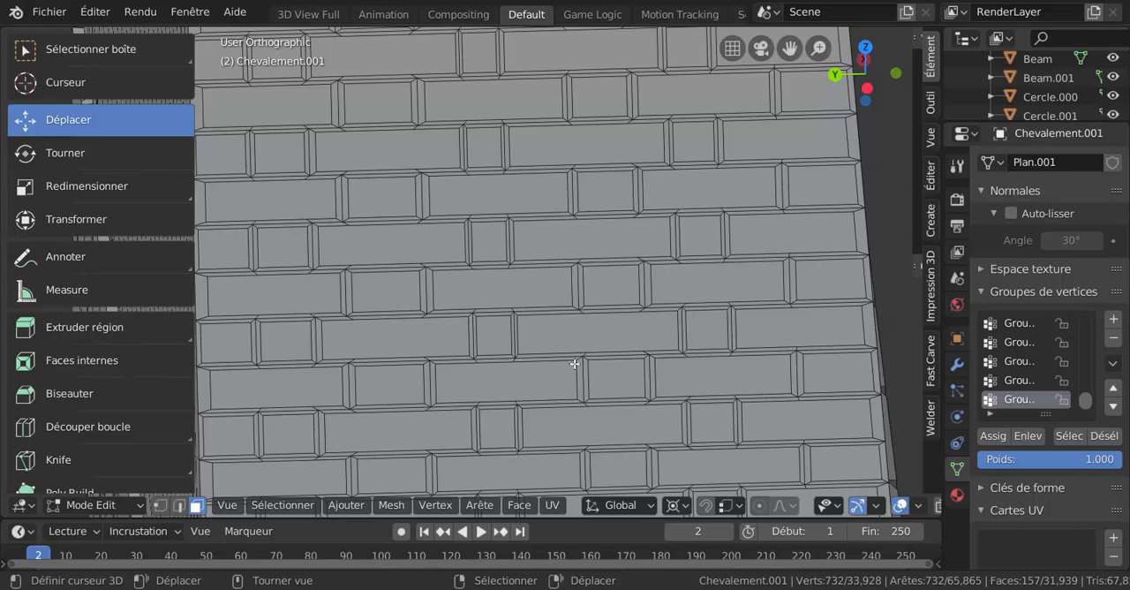
pyautogui.click(310, 389)
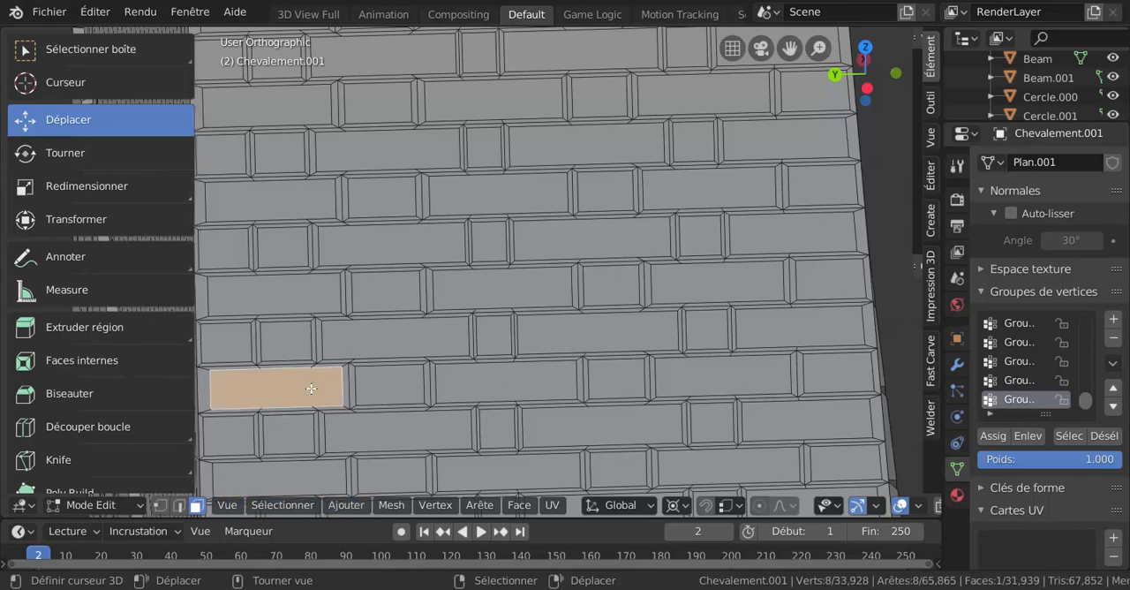
pyautogui.keyDown('shift'); pyautogui.click(388, 385); pyautogui.keyUp('shift')
pyautogui.keyDown('shift'); pyautogui.click(470, 383); pyautogui.keyUp('shift')
pyautogui.keyDown('shift'); pyautogui.click(430, 344); pyautogui.keyUp('shift')
pyautogui.keyDown('shift'); pyautogui.click(493, 334); pyautogui.keyUp('shift')
pyautogui.keyDown('shift'); pyautogui.click(566, 342); pyautogui.keyUp('shift')
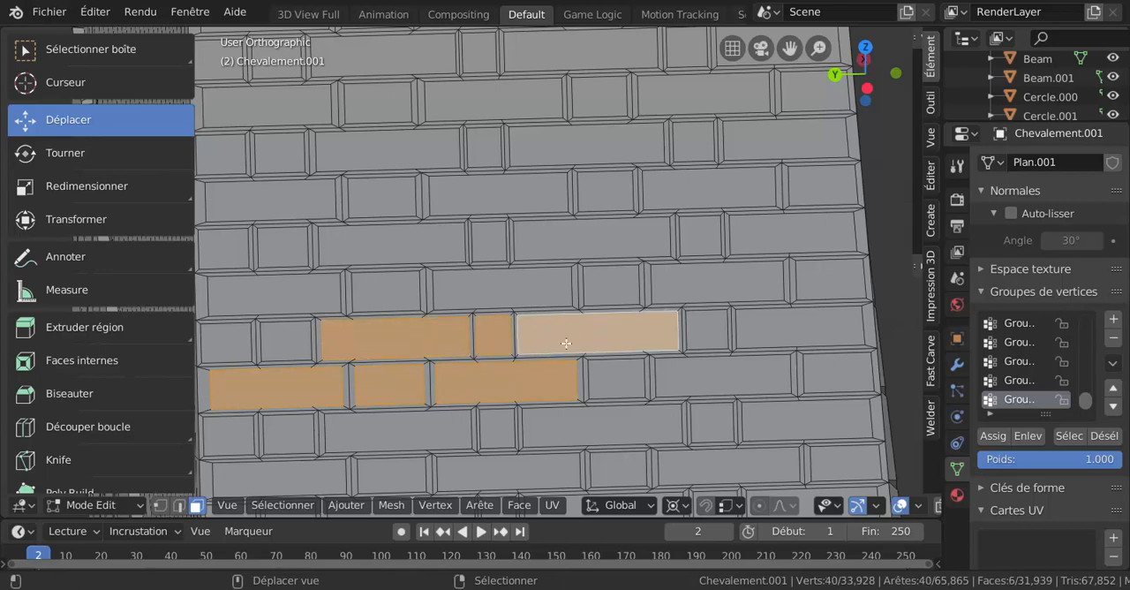
# Add five more brick faces in the same two courses to the selection, out to the wall's outer edge
pyautogui.keyDown('shift'); pyautogui.click(709, 334); pyautogui.keyUp('shift')
pyautogui.keyDown('shift'); pyautogui.click(795, 328); pyautogui.keyUp('shift')
pyautogui.keyDown('shift'); pyautogui.click(759, 378); pyautogui.keyUp('shift')
pyautogui.keyDown('shift'); pyautogui.click(621, 378); pyautogui.keyUp('shift')
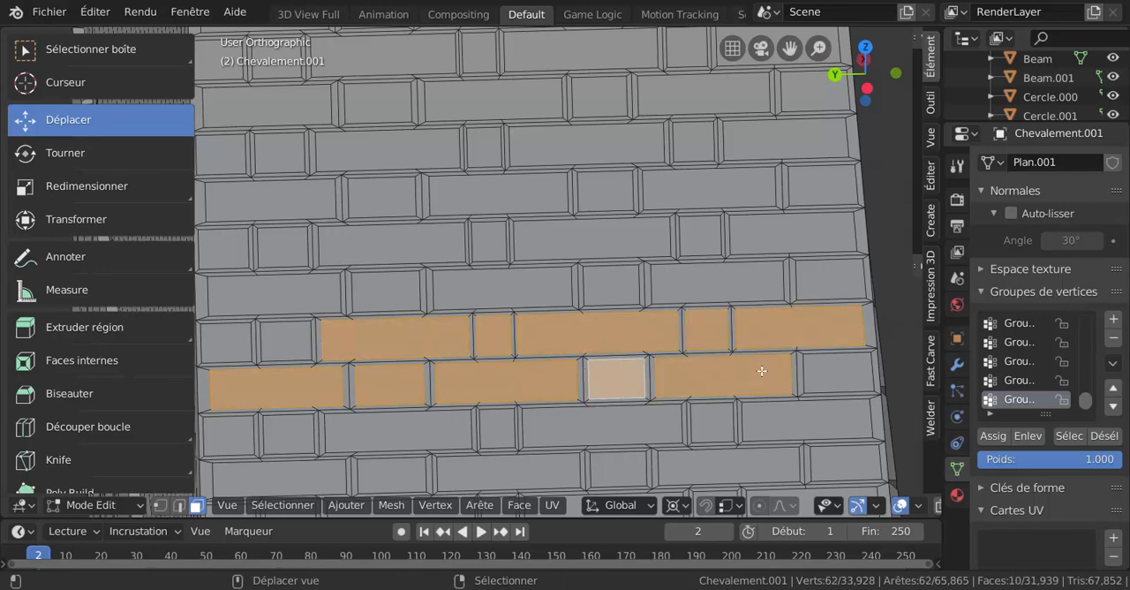
pyautogui.keyDown('shift'); pyautogui.click(835, 371); pyautogui.keyUp('shift')
# Add the brick faces of the course below to the selection, removing the mortar face picked by mistake
pyautogui.keyDown('shift'); pyautogui.click(829, 423); pyautogui.keyUp('shift')
pyautogui.keyDown('shift'); pyautogui.click(712, 423); pyautogui.keyUp('shift')
pyautogui.keyDown('shift'); pyautogui.click(606, 424); pyautogui.keyUp('shift')
pyautogui.keyDown('shift'); pyautogui.click(477, 422); pyautogui.keyUp('shift')
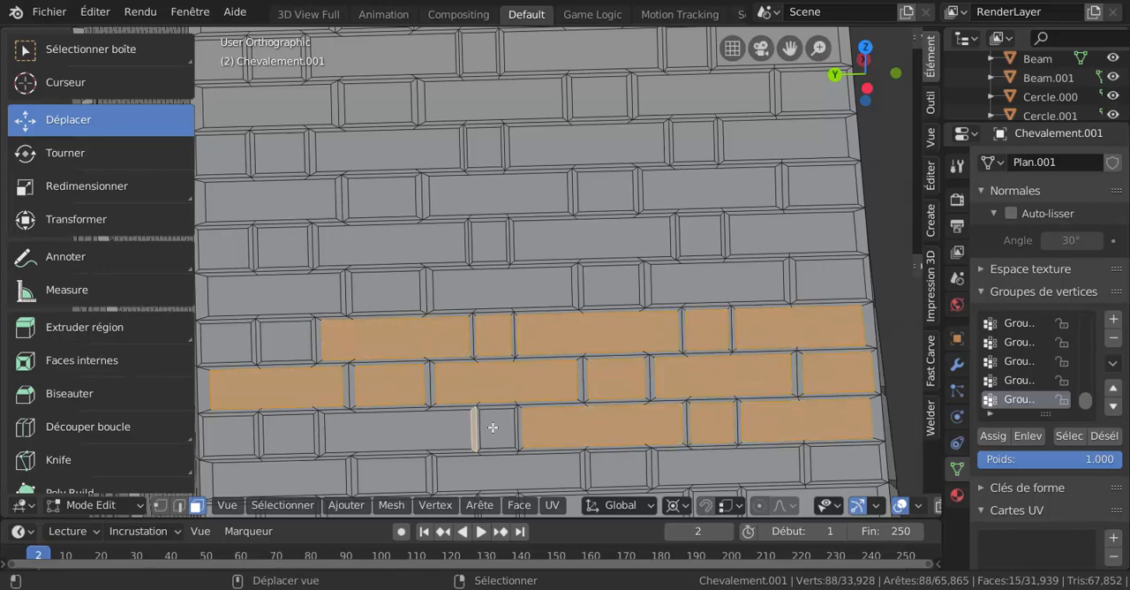
pyautogui.keyDown('shift'); pyautogui.click(460, 442); pyautogui.keyUp('shift')
pyautogui.keyDown('shift'); pyautogui.click(484, 433); pyautogui.keyUp('shift')
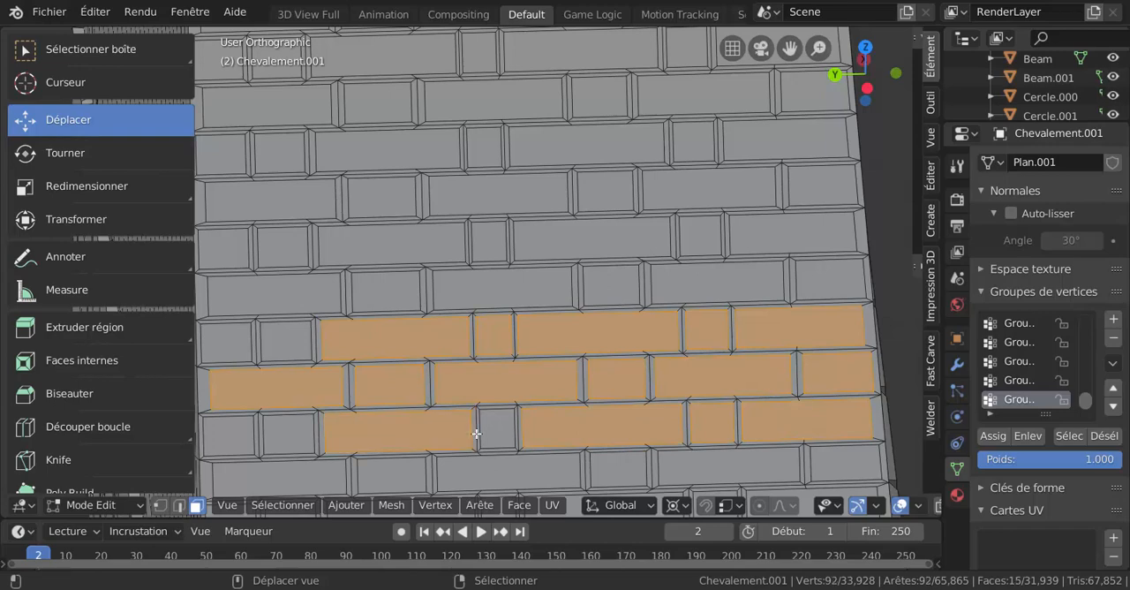
pyautogui.keyDown('shift'); pyautogui.click(303, 434); pyautogui.keyUp('shift')
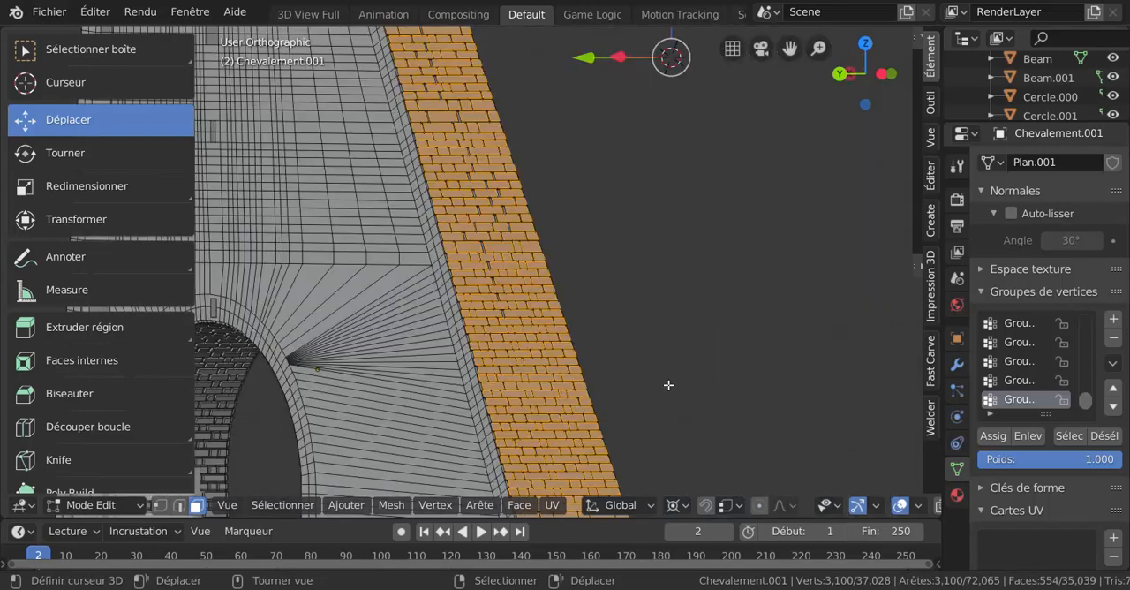
# Check the side wall's selected raised bricks from several angles and switch the tower to Object Mode
pyautogui.scroll(-8, 669, 385)
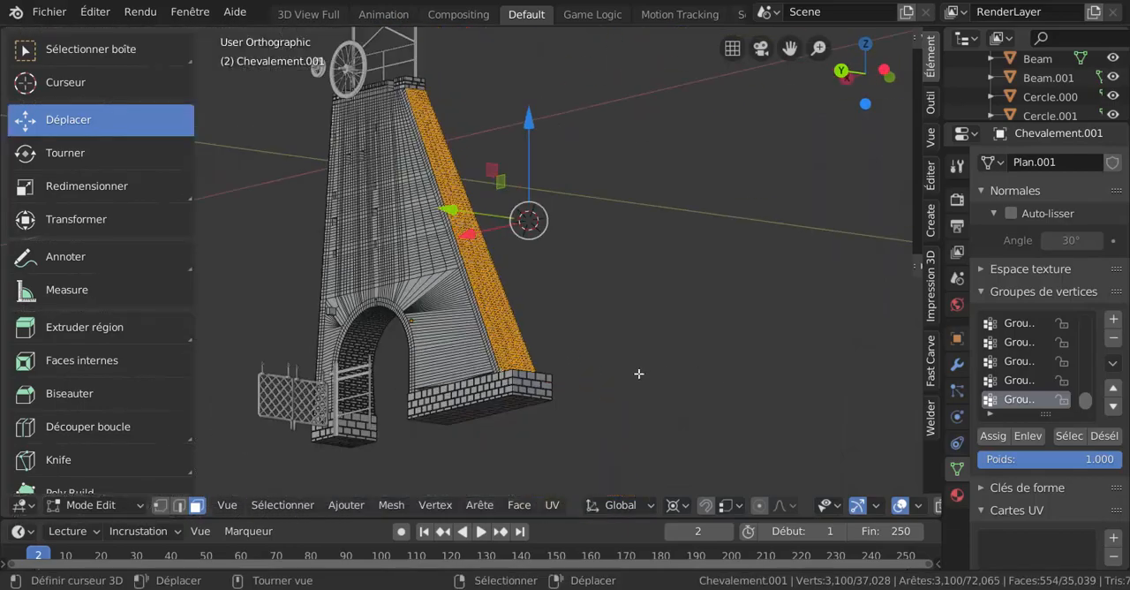
pyautogui.scroll(10, 653, 388)
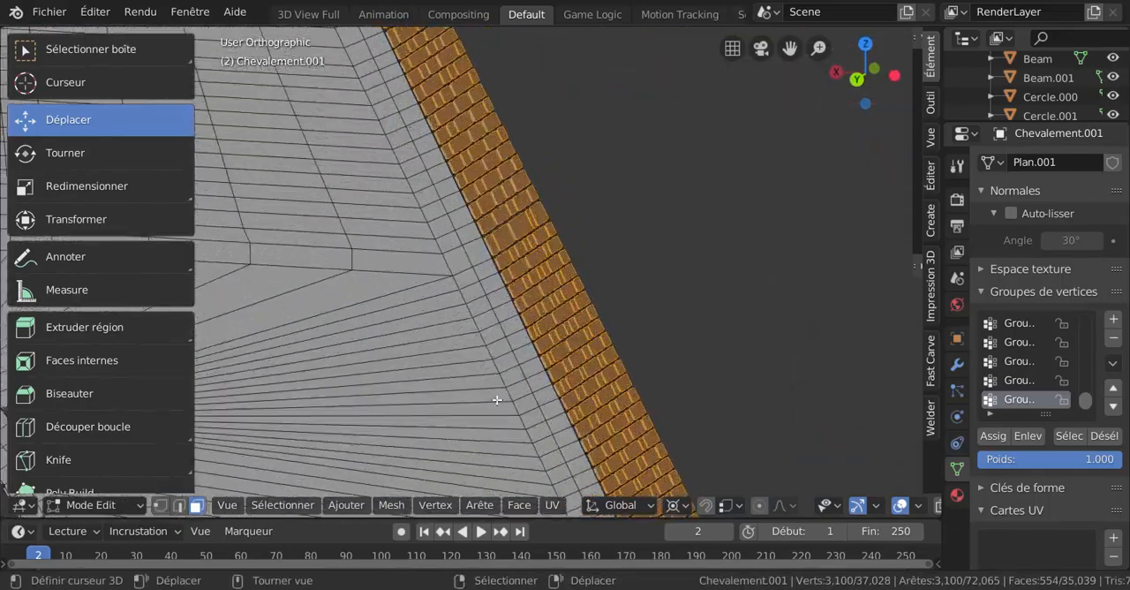
pyautogui.scroll(3, 497, 400)
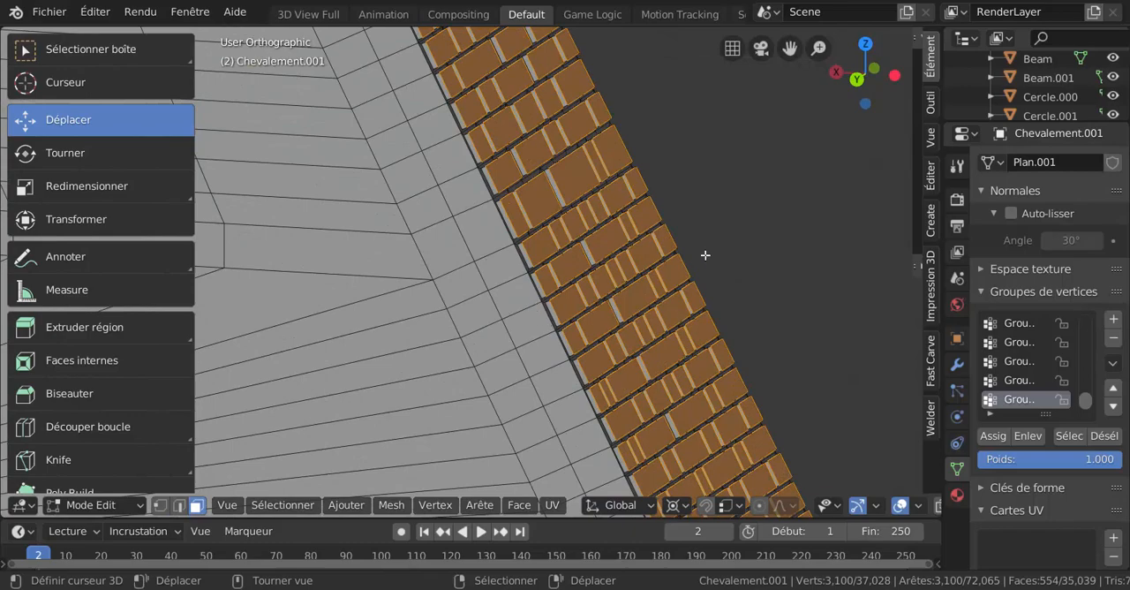
pyautogui.moveTo(705, 255); pyautogui.dragTo(693, 233, button='middle')
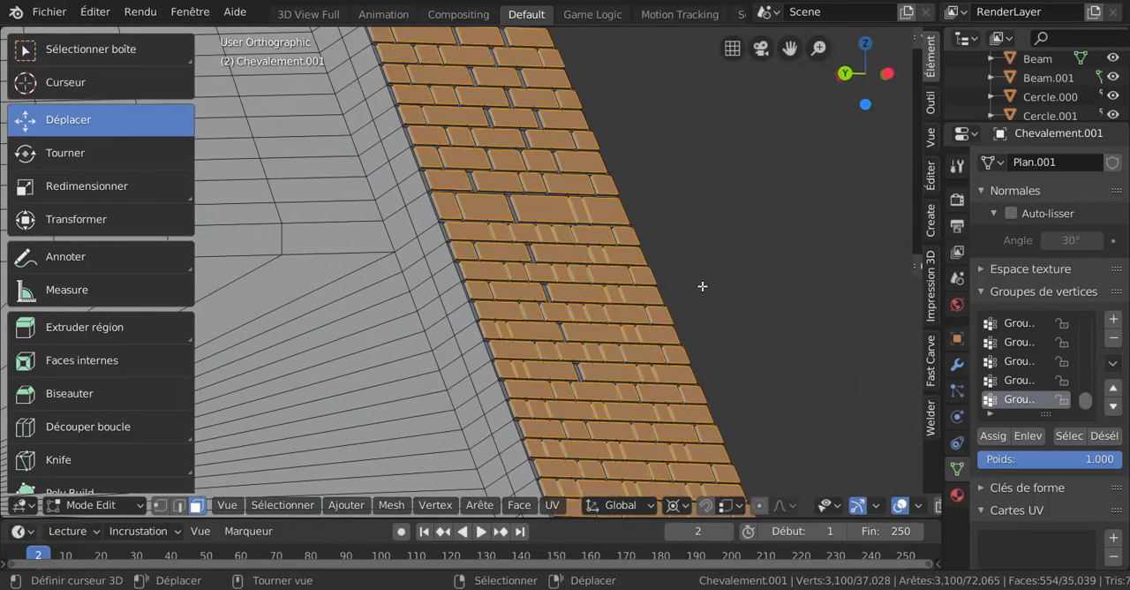
pyautogui.hotkey('ctrl', 'Tab')
pyautogui.click(652, 300)
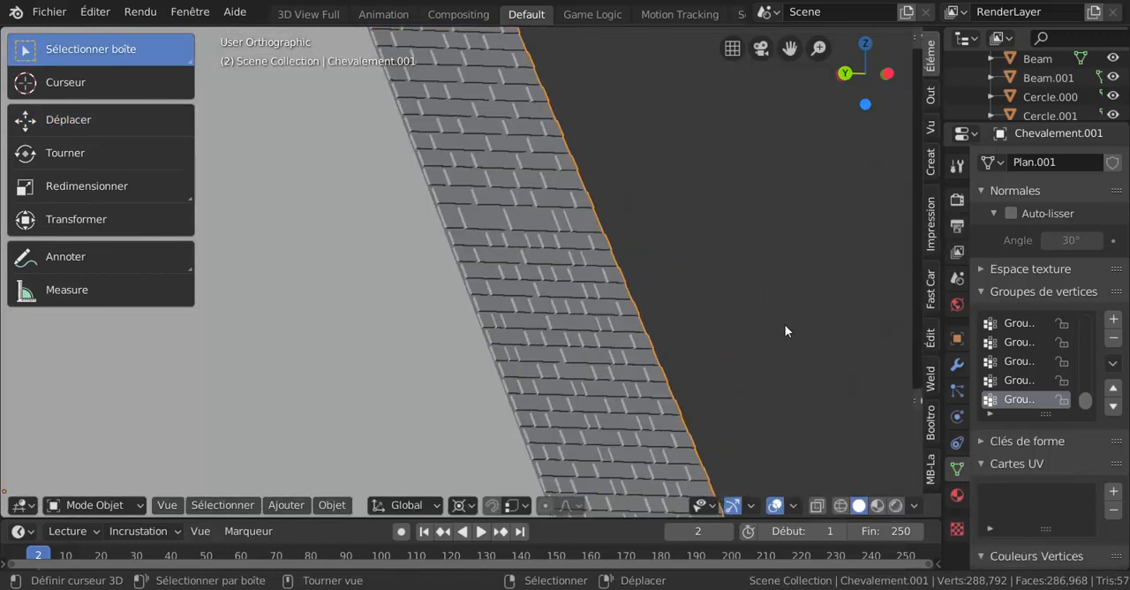
# Examine the tower's brick side wall, smooth front face, arch and corner strips from several angles
pyautogui.scroll(-4, 785, 331)
pyautogui.moveTo(785, 331); pyautogui.dragTo(718, 327, button='middle')
pyautogui.scroll(-3, 718, 327)
pyautogui.keyDown('shift'); pyautogui.moveTo(650, 352); pyautogui.dragTo(583, 304, button='middle'); pyautogui.keyUp('shift')
pyautogui.scroll(2, 676, 284)
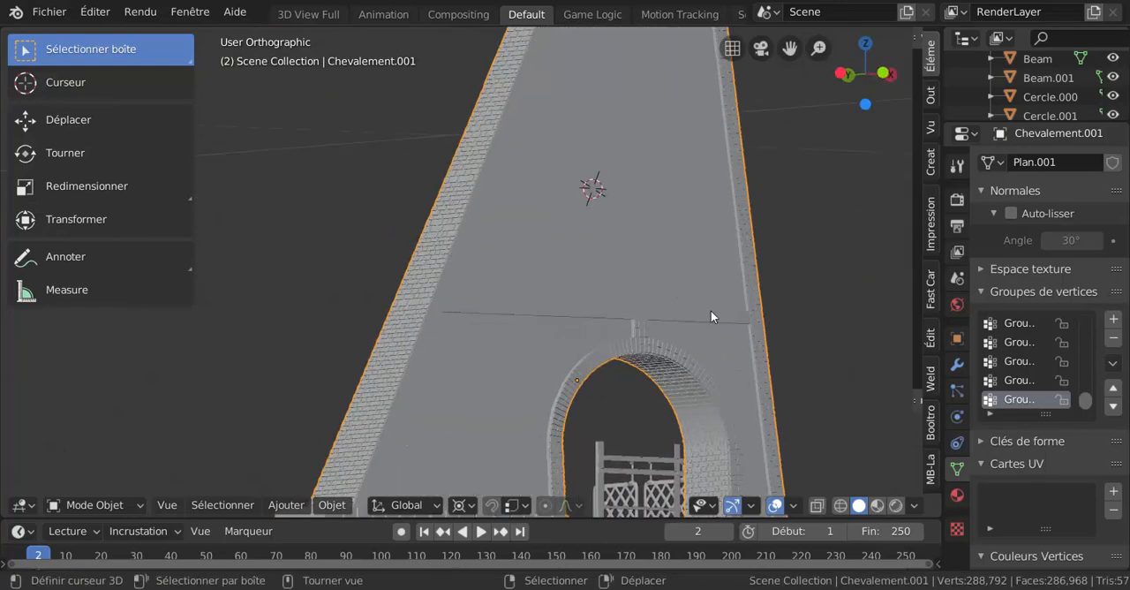
pyautogui.scroll(5, 749, 354)
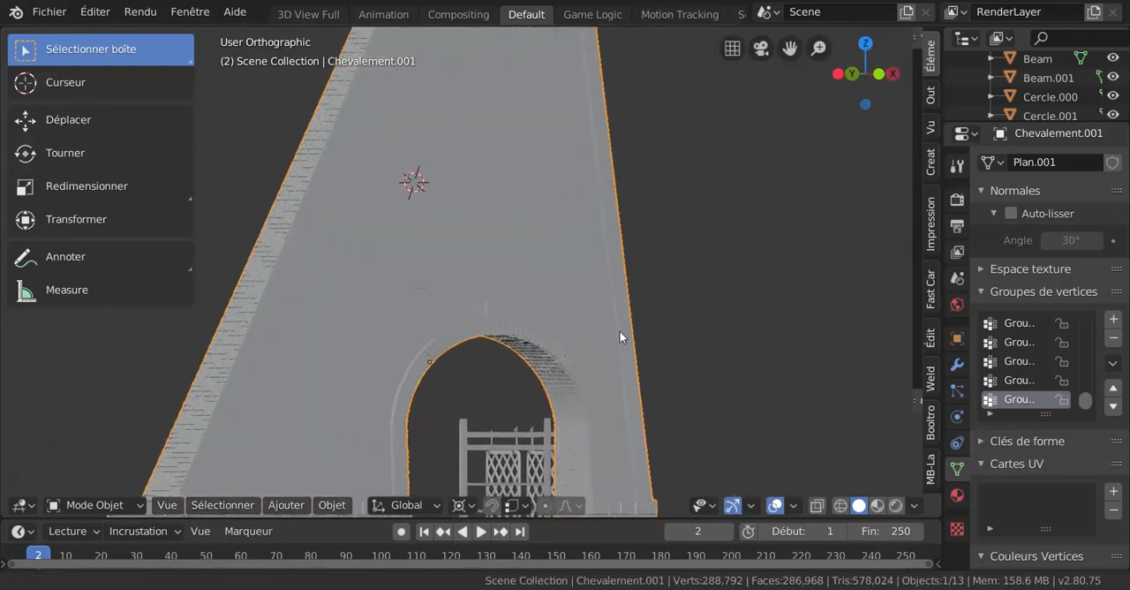
pyautogui.moveTo(684, 332); pyautogui.dragTo(736, 318, button='middle')
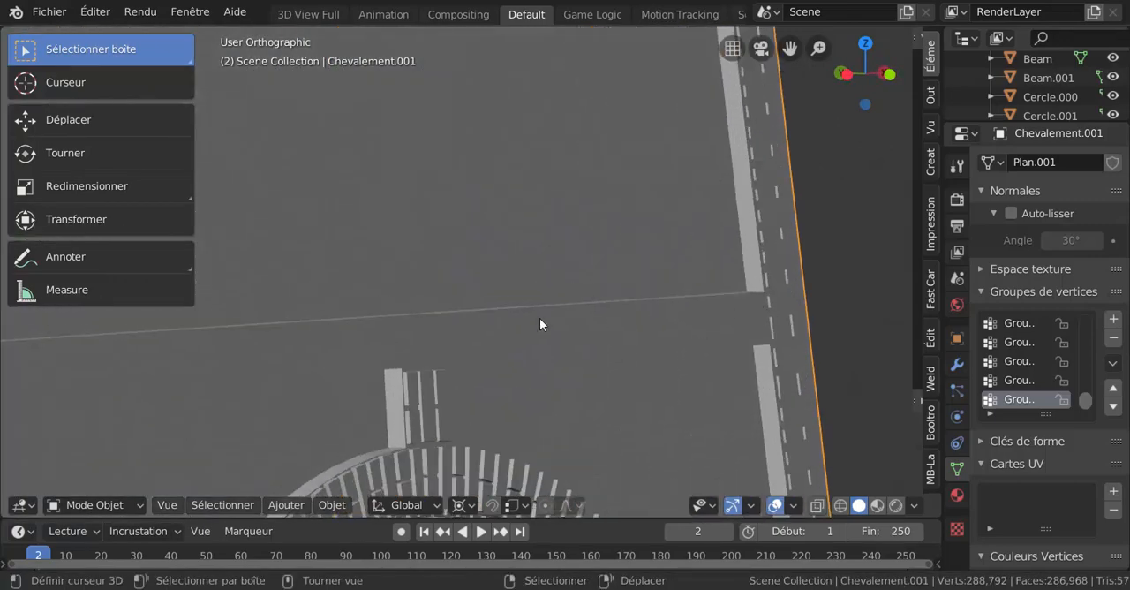
pyautogui.scroll(-8, 763, 336)
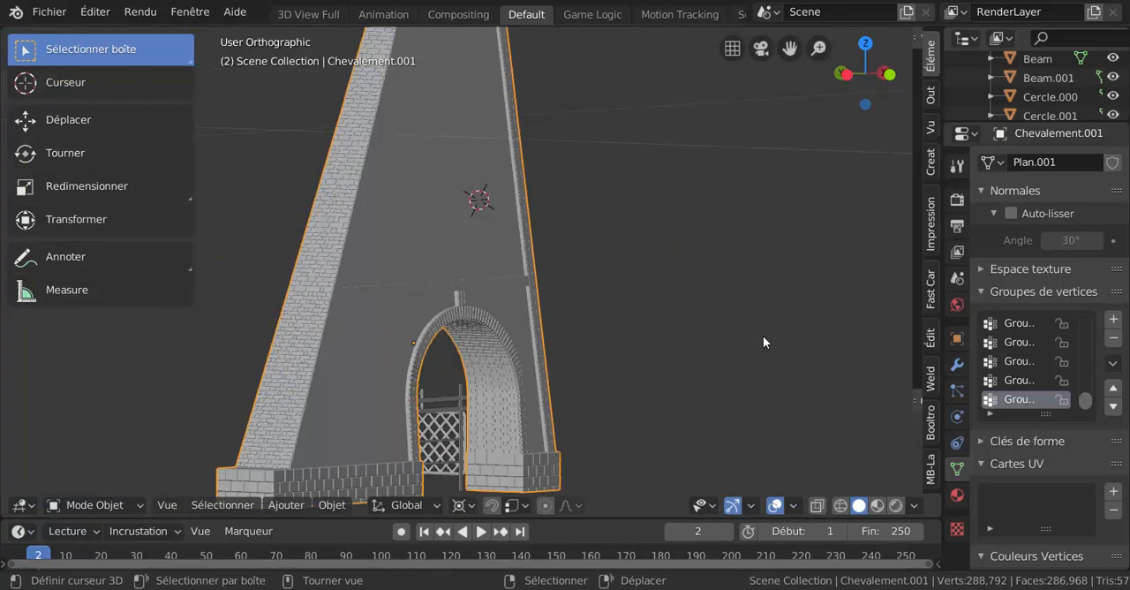
pyautogui.scroll(4, 764, 328)
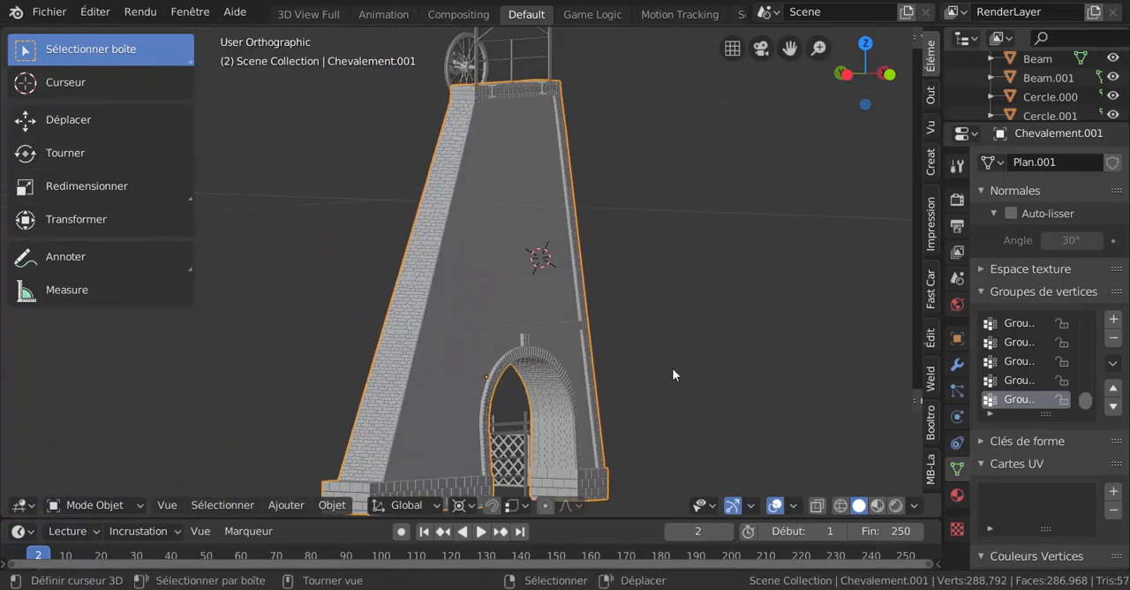
pyautogui.moveTo(668, 376); pyautogui.dragTo(673, 352, button='middle')
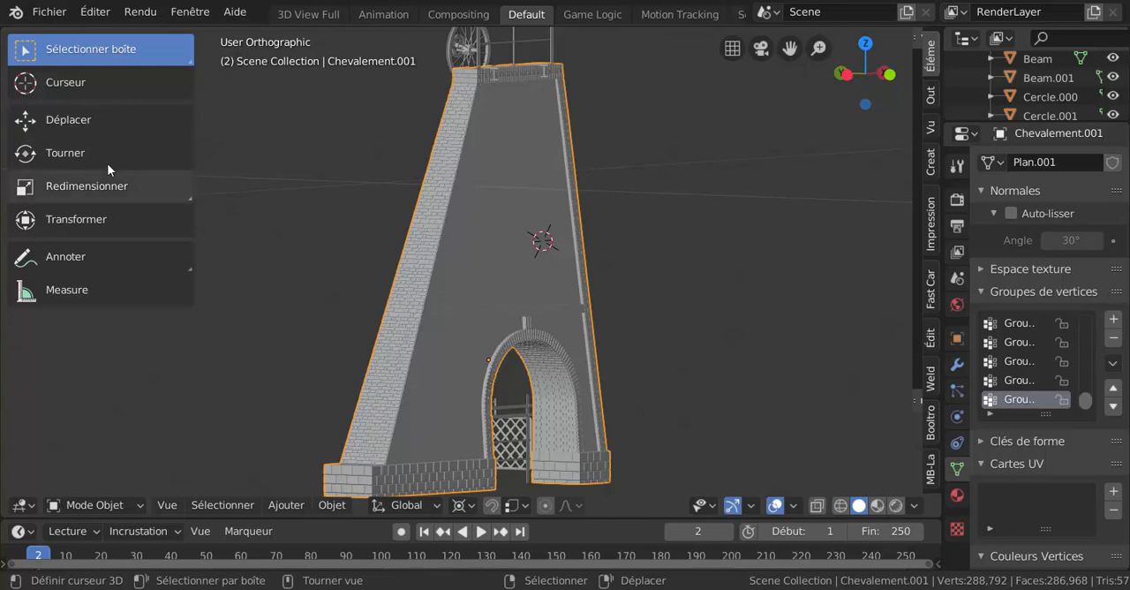
# Add a mesh plane at the 3D cursor and bring its full extent into view
pyautogui.click(288, 507)
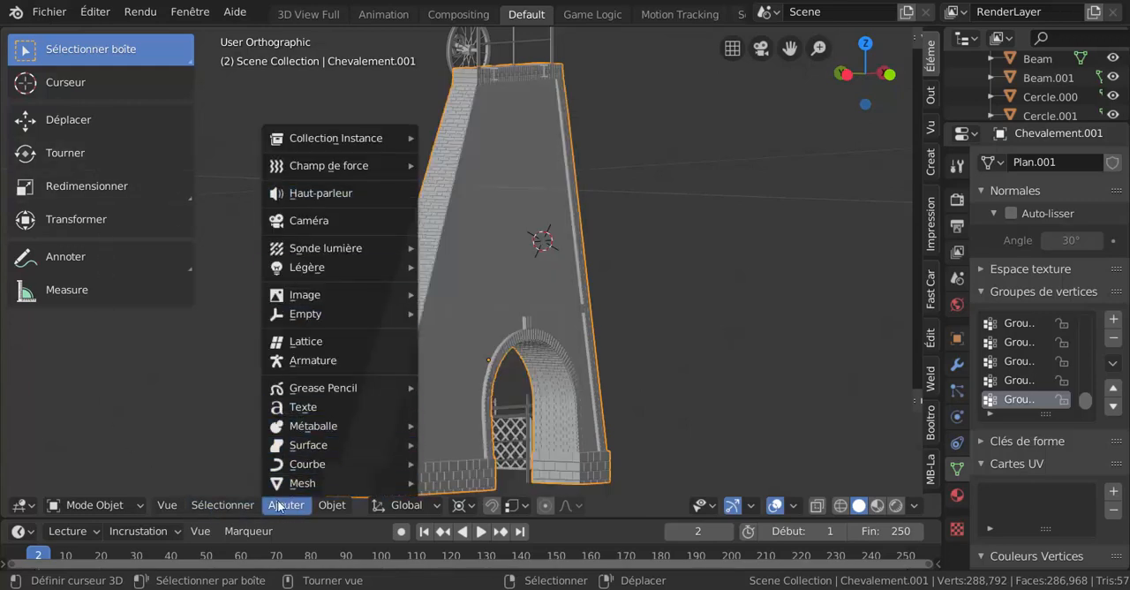
pyautogui.moveTo(347, 482)
pyautogui.click(455, 87)
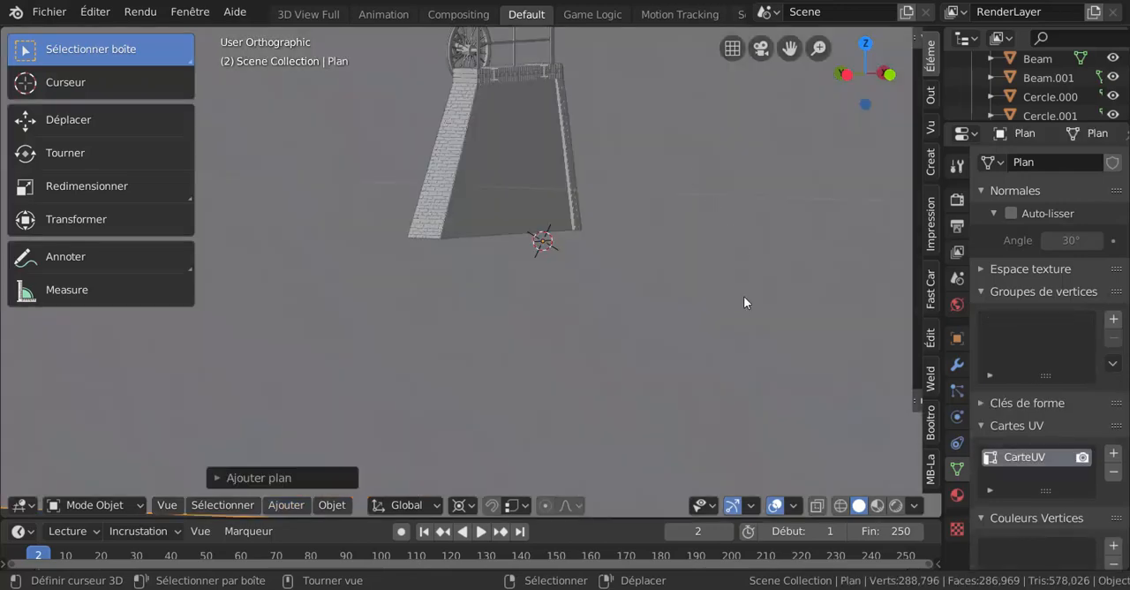
pyautogui.scroll(-4, 738, 312)
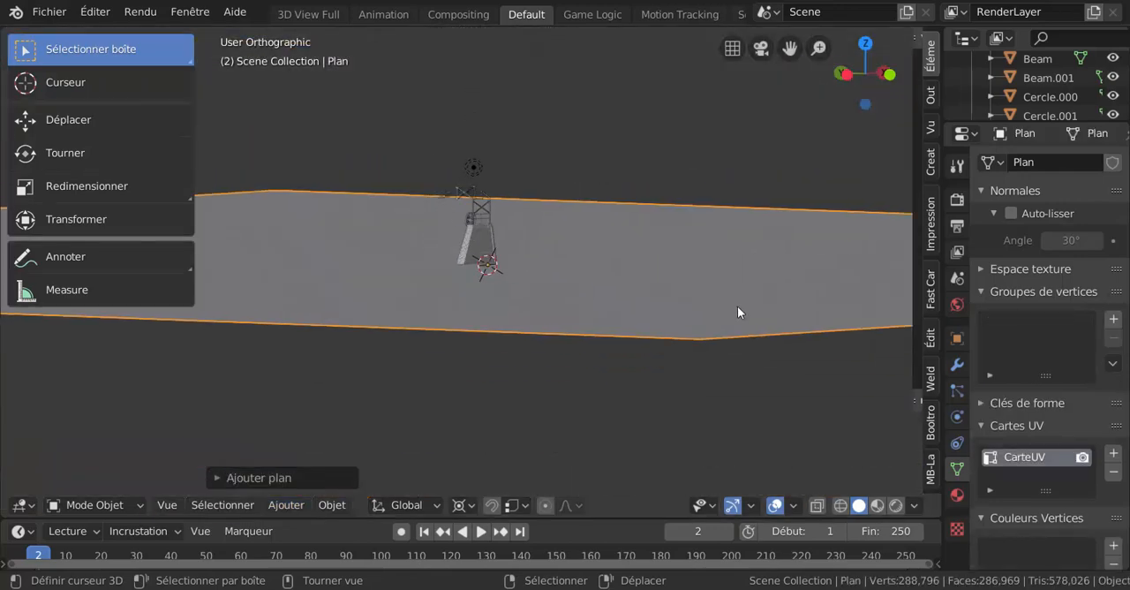
# Inset the plane's face in Edit Mode with a thickness of about 7.03, leaving a narrow border around it
pyautogui.press('KP_7')
pyautogui.scroll(-3, 737, 311)
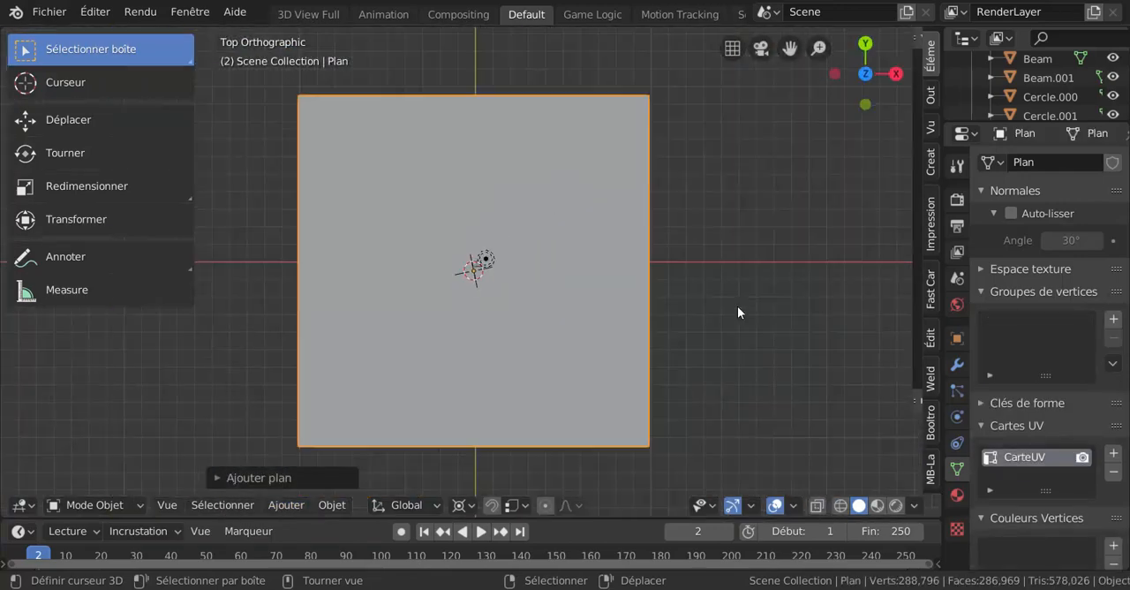
pyautogui.hotkey('ctrl', 'Tab')
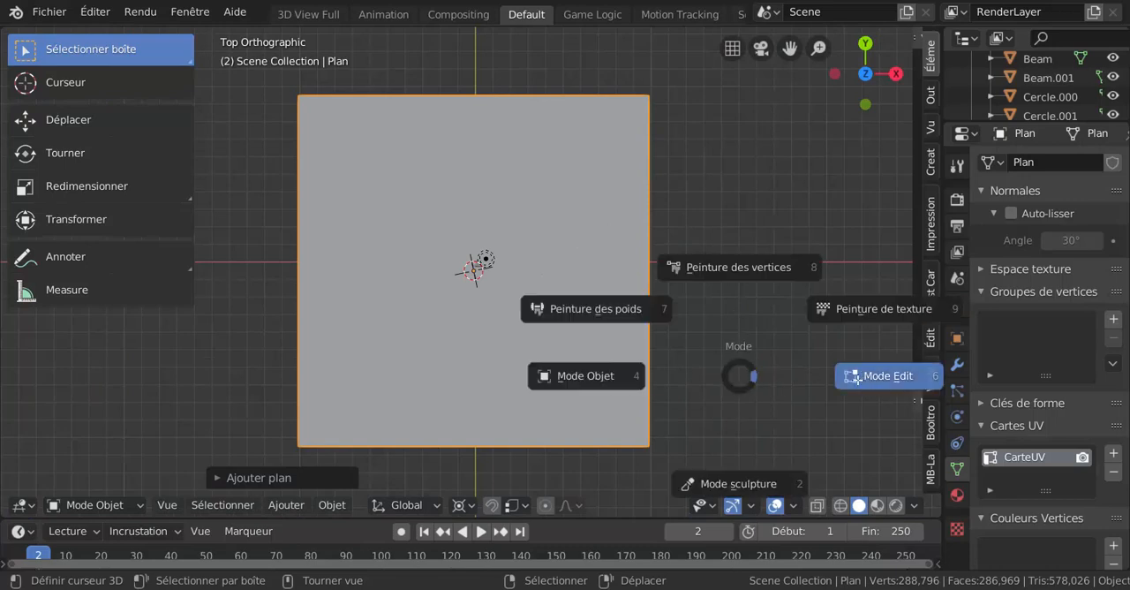
pyautogui.click(855, 377)
pyautogui.press('i')
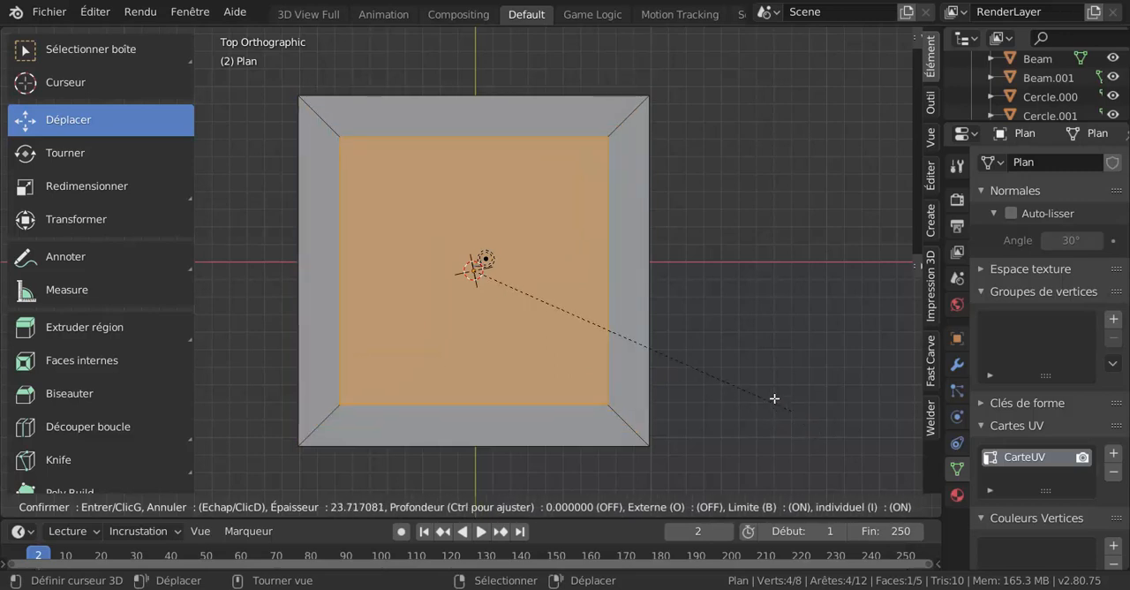
pyautogui.click(822, 414)
# Extrude the plane's inset face upward by about 0.036 m along its normal
pyautogui.moveTo(800, 412); pyautogui.dragTo(810, 328, button='middle')
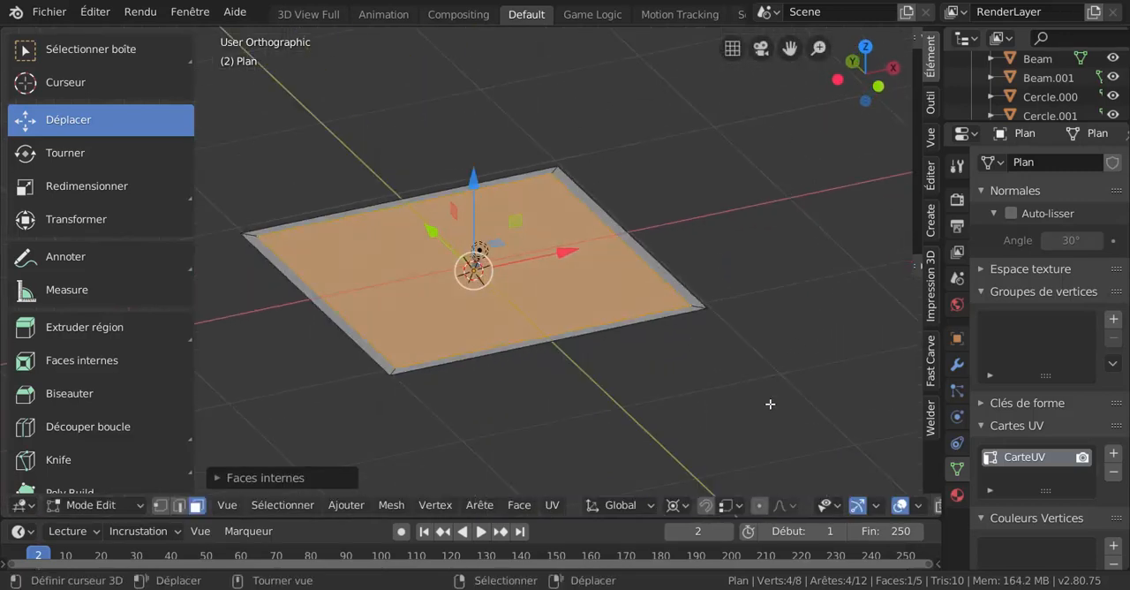
pyautogui.press('e')
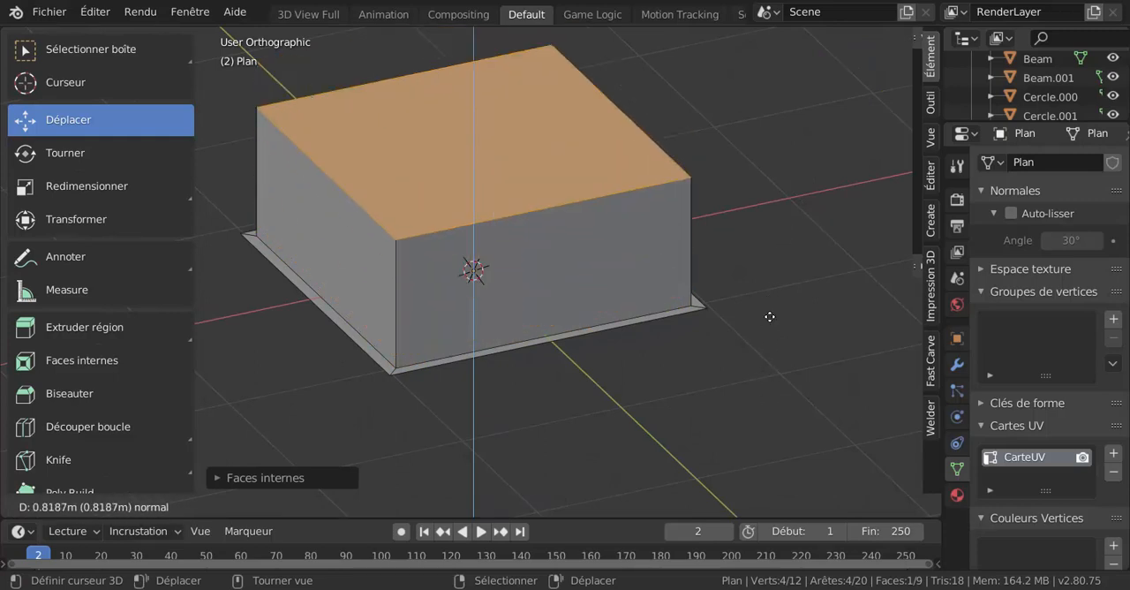
pyautogui.click(764, 397)
pyautogui.moveTo(737, 396); pyautogui.dragTo(588, 419, button='middle')
# Return the plane to Object Mode and delete it from the scene
pyautogui.hotkey('ctrl', 'Tab')
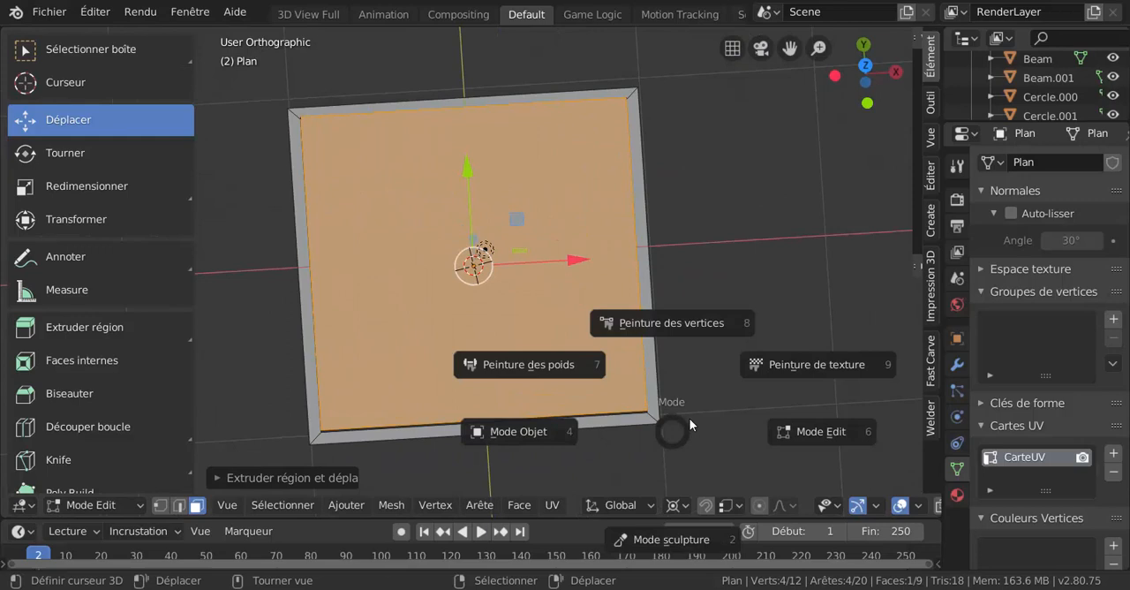
pyautogui.click(822, 436)
pyautogui.hotkey('ctrl', 'Tab')
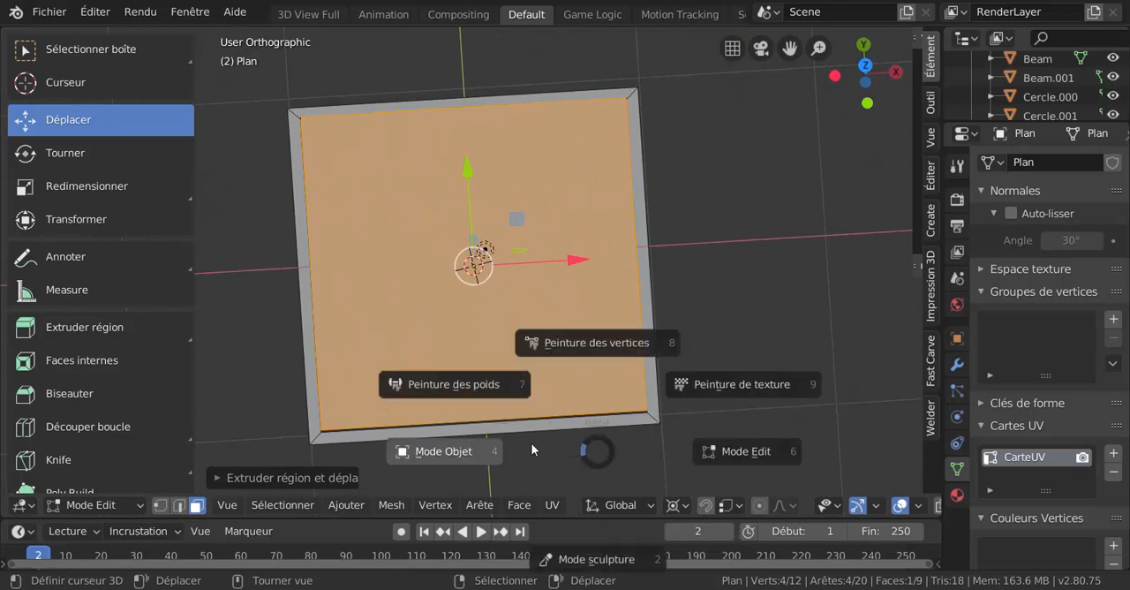
pyautogui.click(478, 446)
pyautogui.moveTo(537, 374); pyautogui.dragTo(510, 355, button='middle')
pyautogui.scroll(-1, 511, 355)
pyautogui.press('x')
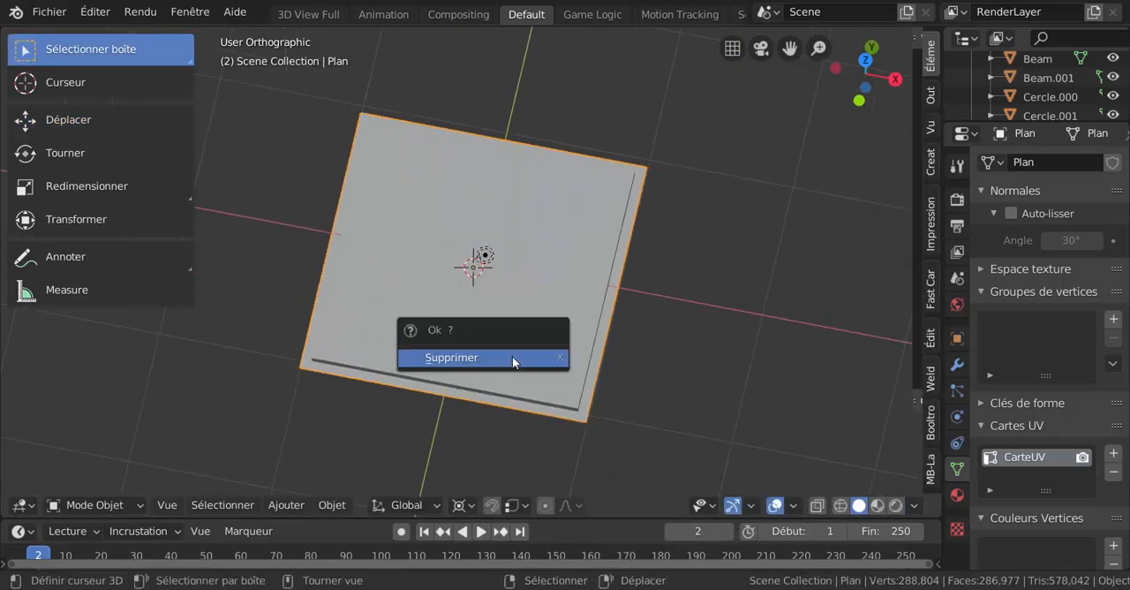
pyautogui.click(512, 358)
# Frame the headframe tower from its arched front at an angle and hide the viewport's sidebar
pyautogui.moveTo(611, 384); pyautogui.dragTo(574, 375, button='middle')
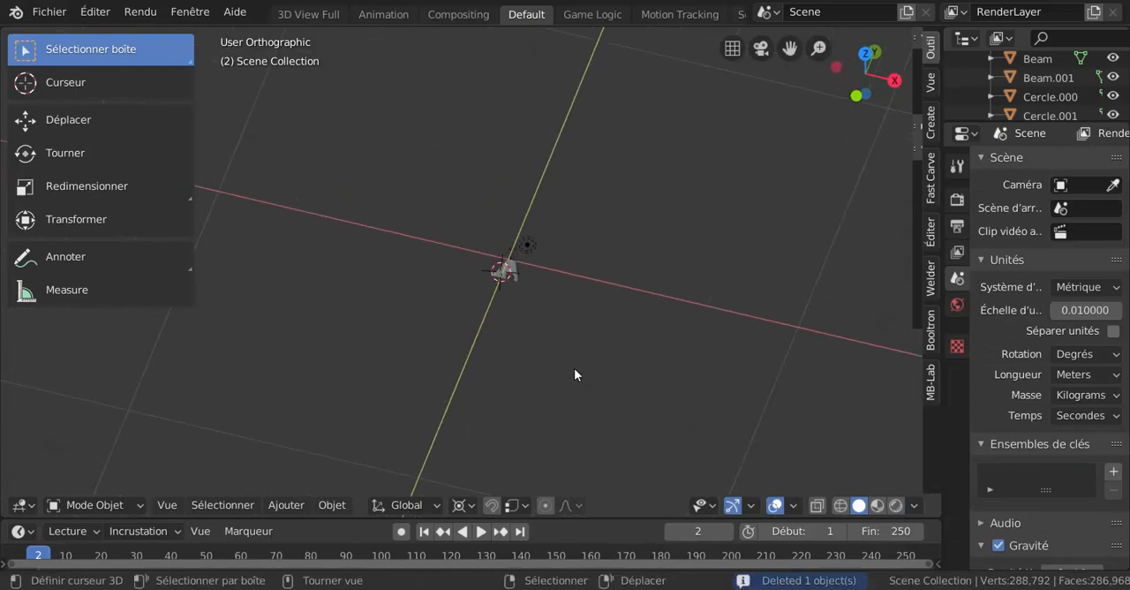
pyautogui.scroll(13, 574, 368)
pyautogui.moveTo(646, 323); pyautogui.dragTo(675, 305, button='middle')
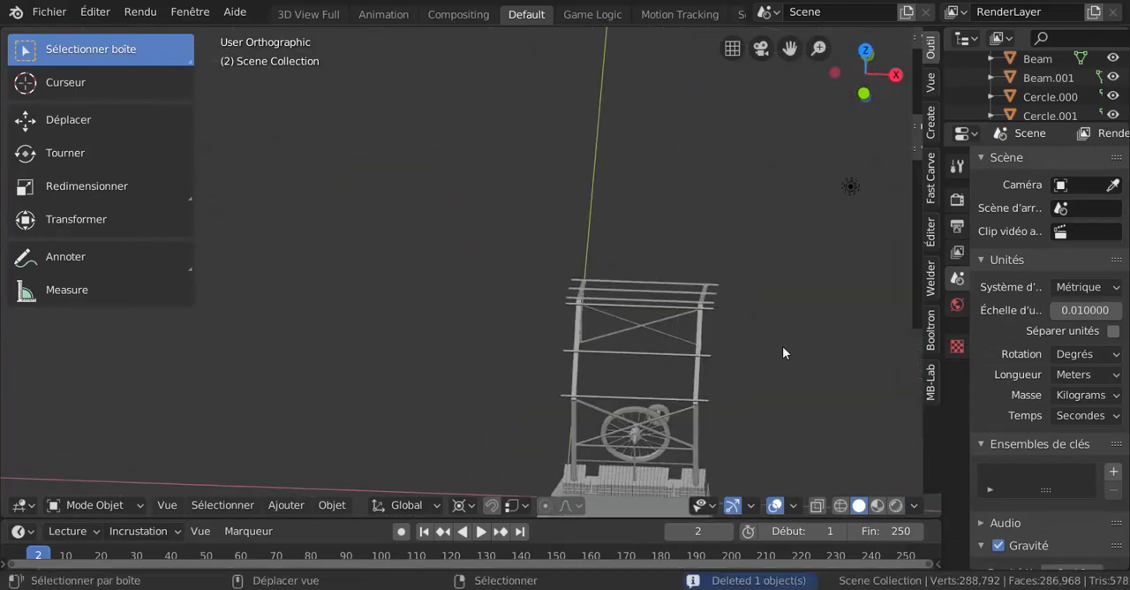
pyautogui.moveTo(783, 352); pyautogui.dragTo(574, 372, button='middle')
pyautogui.scroll(2, 658, 294)
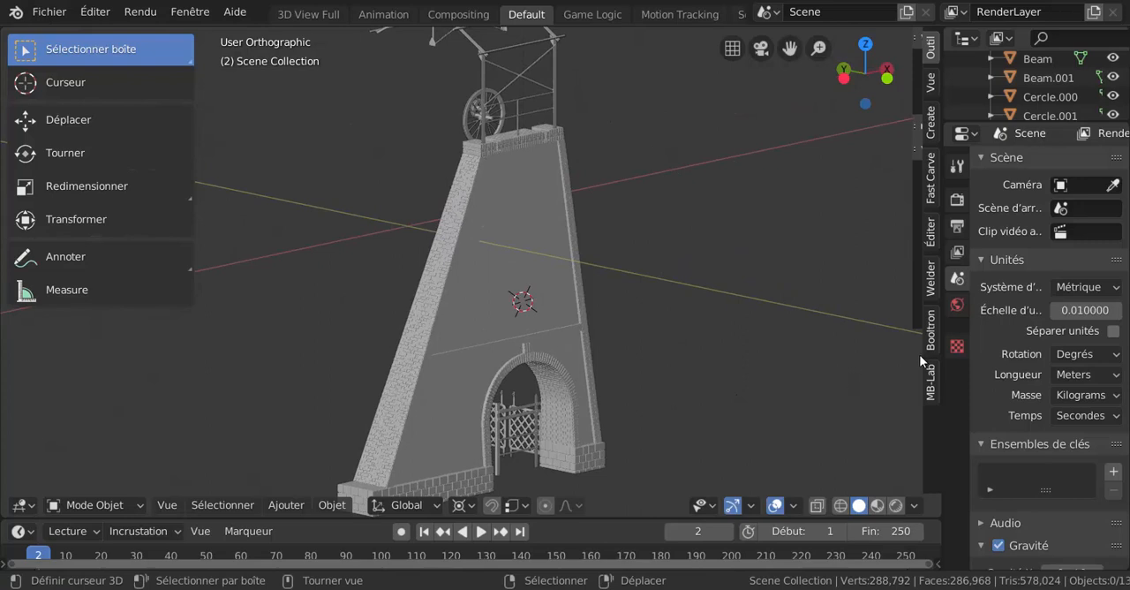
pyautogui.moveTo(910, 252); pyautogui.dragTo(945, 248)
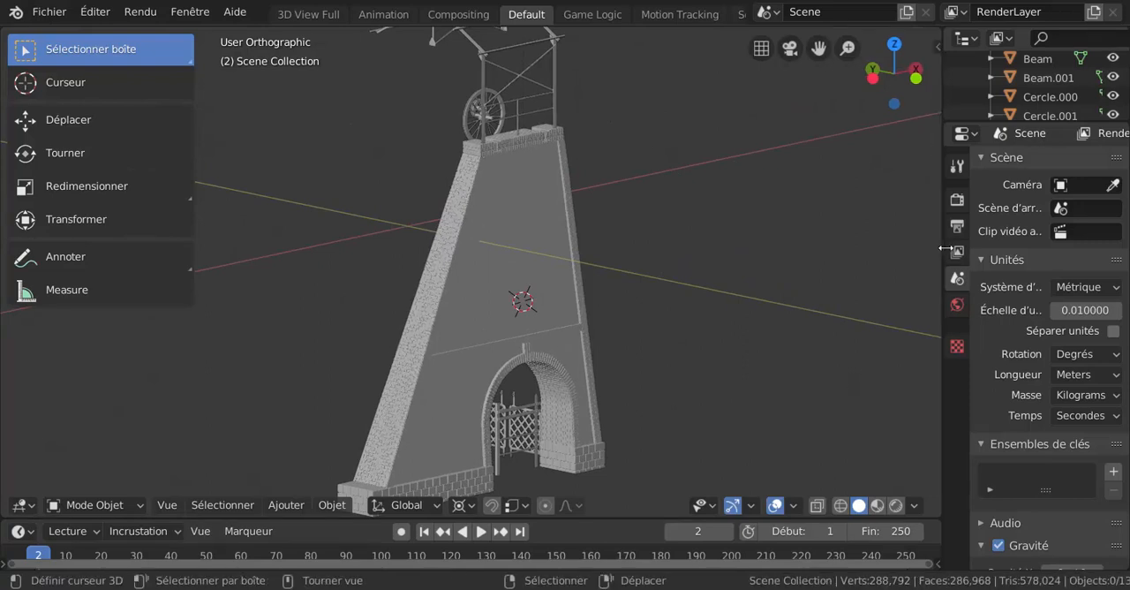